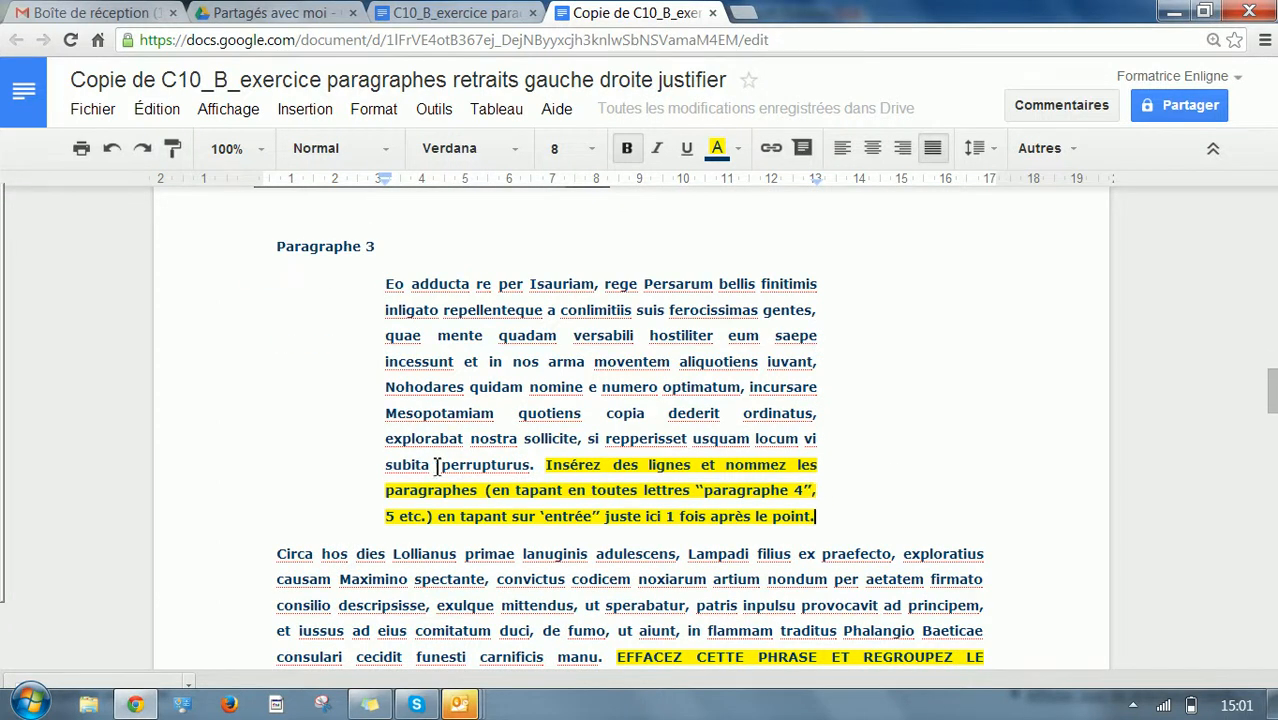
- Insert an empty line after the highlighted instruction that ends the indented paragraph 3
{"action": "scroll", "coordinate": [833, 516], "scroll_direction": "down", "scroll_amount": 3}
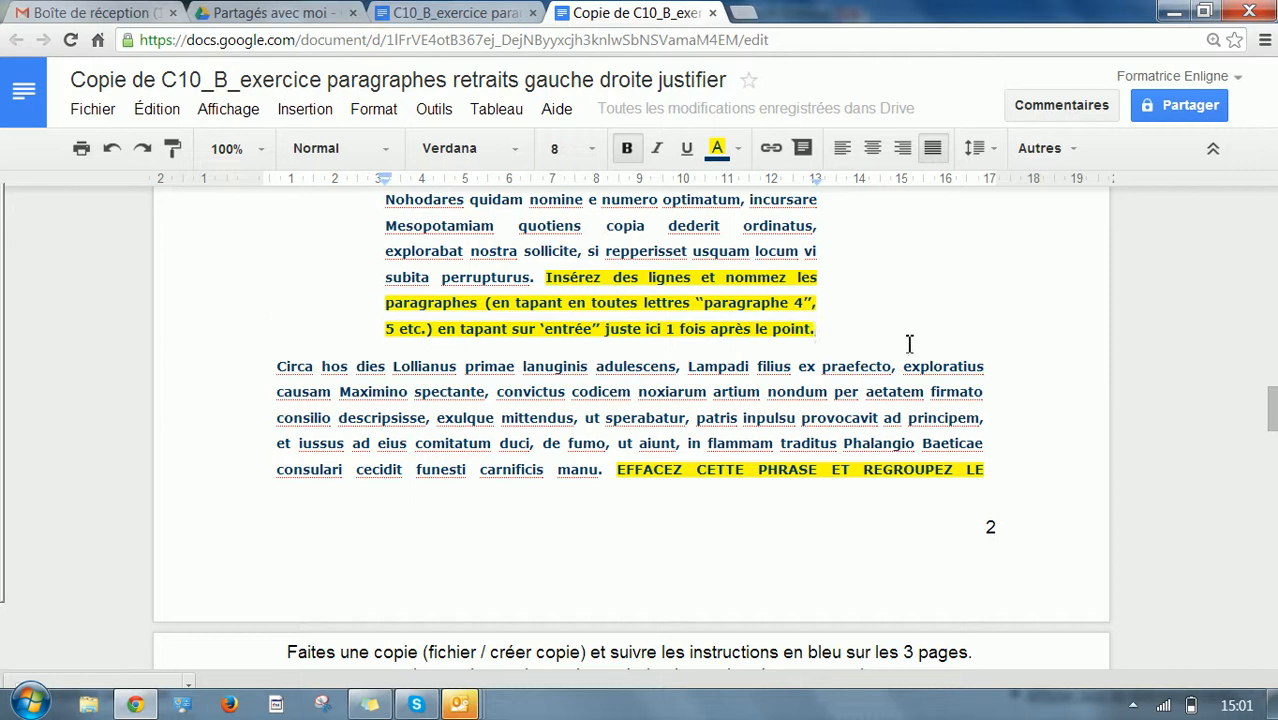
{"action": "left_click", "coordinate": [840, 336]}
{"action": "left_click", "coordinate": [686, 393]}
{"action": "left_click", "coordinate": [471, 387]}
{"action": "left_click", "coordinate": [858, 314]}
{"action": "left_click", "coordinate": [836, 338]}
{"action": "key", "text": "Return"}
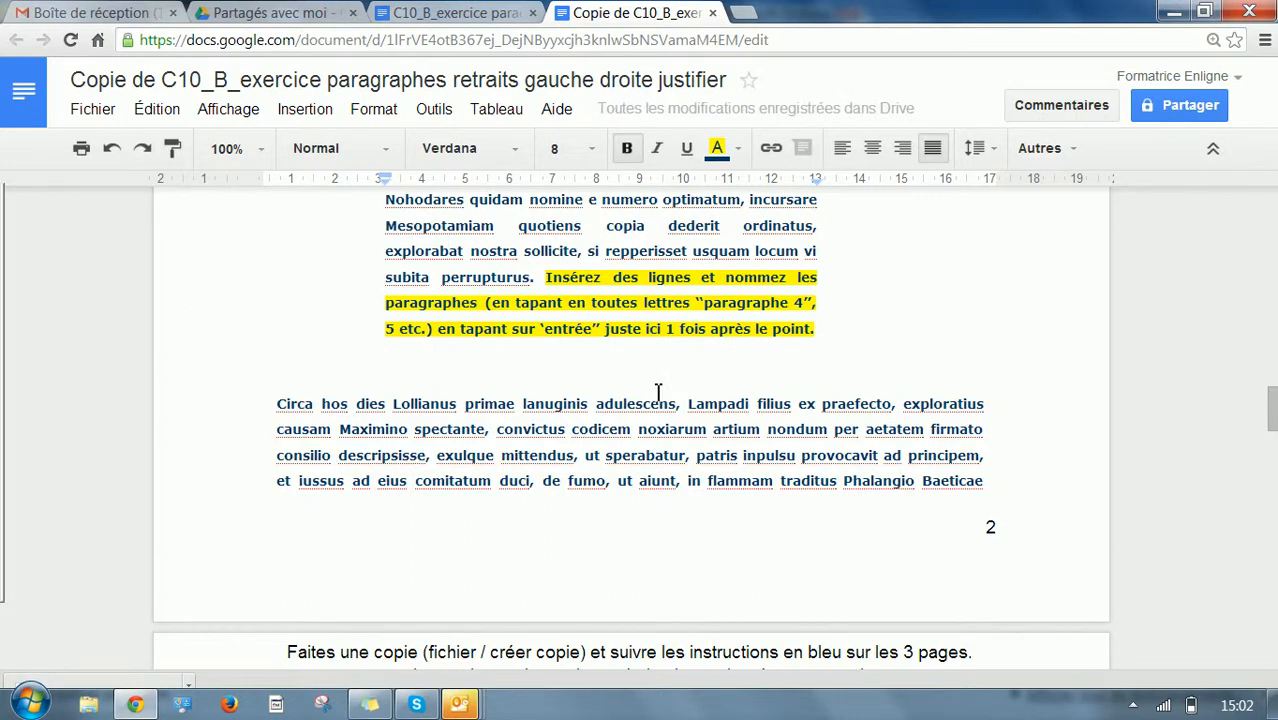
- Add the heading "Paragraphe 4 :" on its own line above the "Circa hos dies" paragraph, followed by an empty line
{"action": "double_click", "coordinate": [389, 372]}
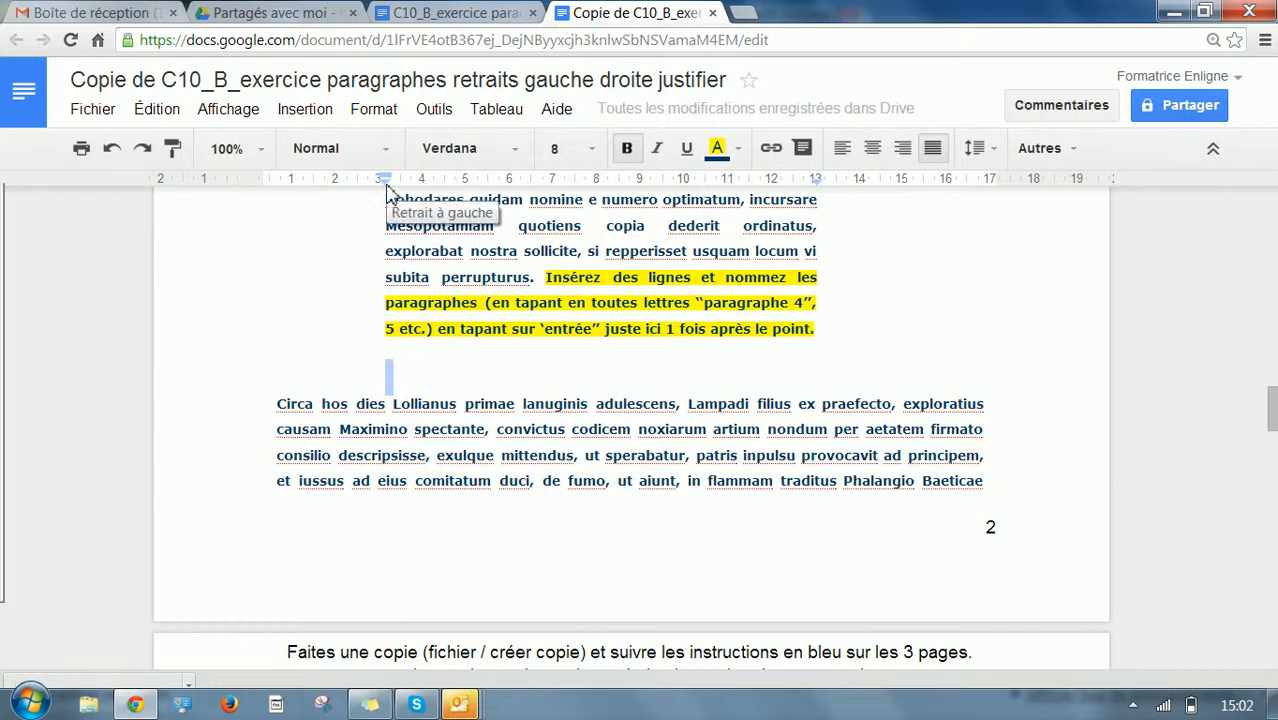
{"action": "left_click", "coordinate": [277, 404]}
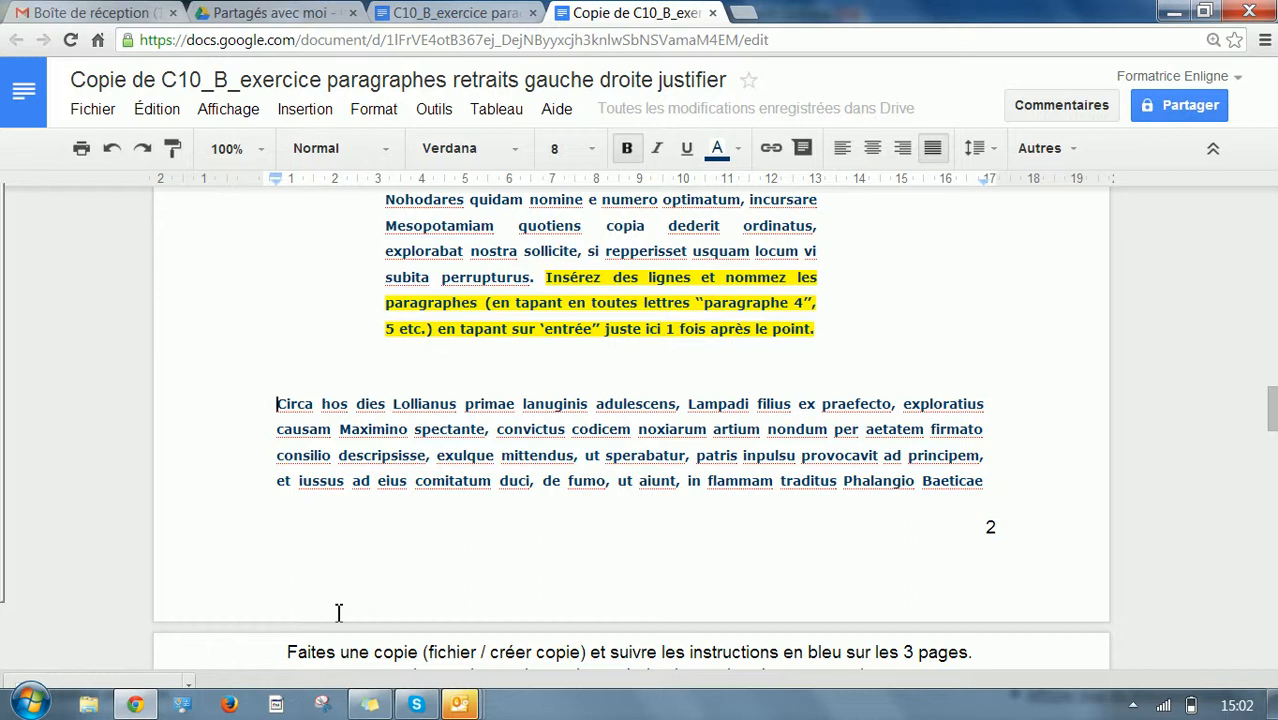
{"action": "type", "text": "Pr"}
{"action": "key", "text": "BackSpace"}
{"action": "type", "text": "aragraphe 4 :"}
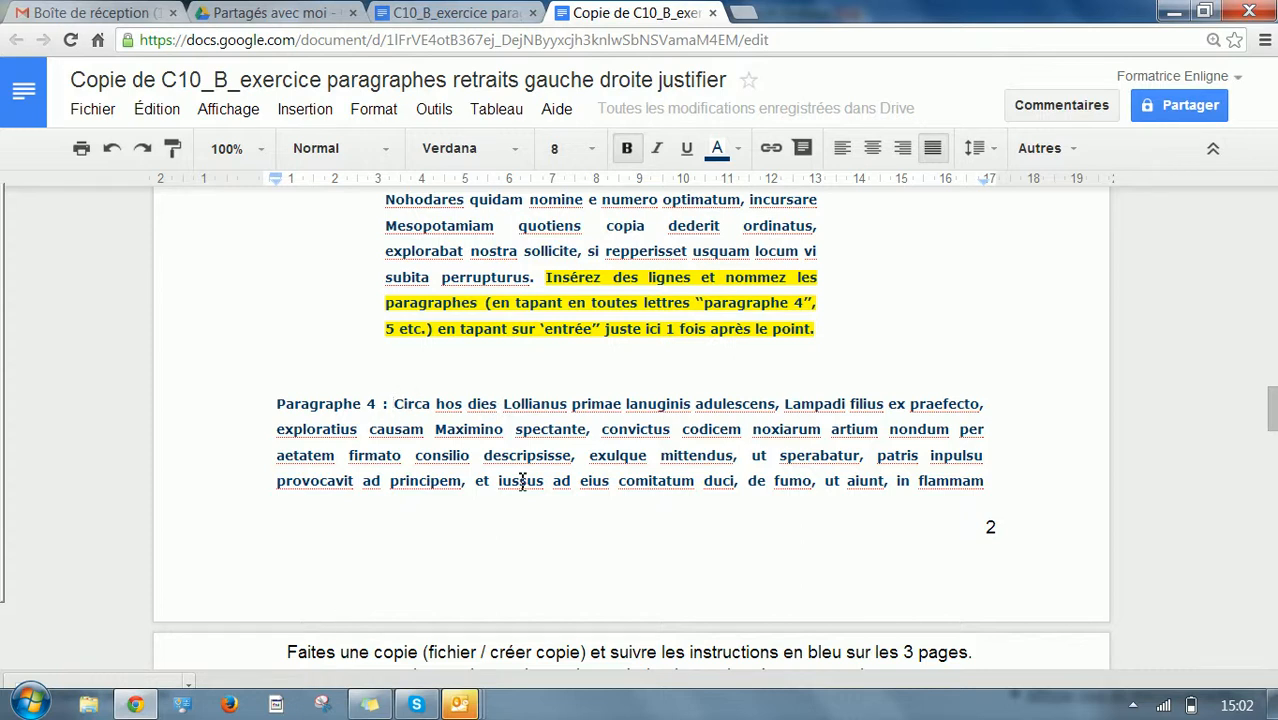
{"action": "key", "text": "Return"}
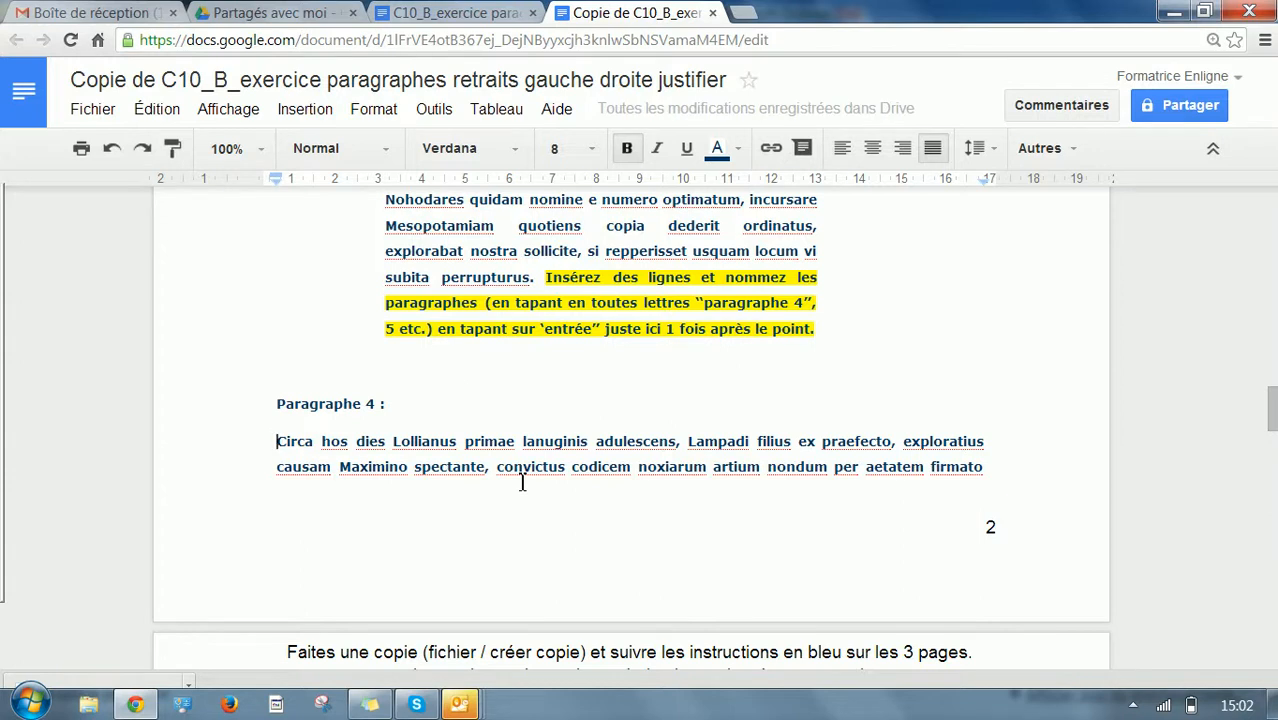
{"action": "key", "text": "Return"}
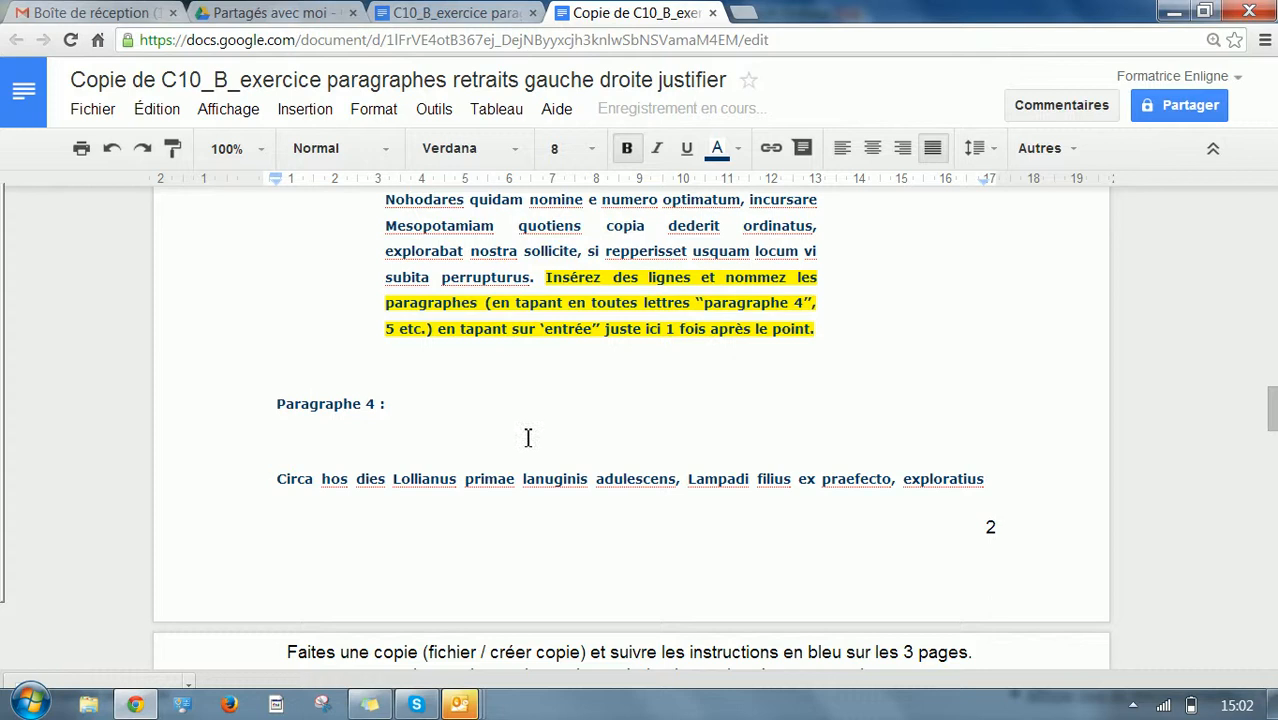
- Examine the spacing around the "Paragraphe 4 :" heading and how its text splits across the page break
{"action": "scroll", "coordinate": [480, 500], "scroll_direction": "down", "scroll_amount": 3}
{"action": "scroll", "coordinate": [470, 520], "scroll_direction": "down", "scroll_amount": 3}
{"action": "scroll", "coordinate": [463, 540], "scroll_direction": "up", "scroll_amount": 4}
{"action": "scroll", "coordinate": [463, 540], "scroll_direction": "up", "scroll_amount": 1}
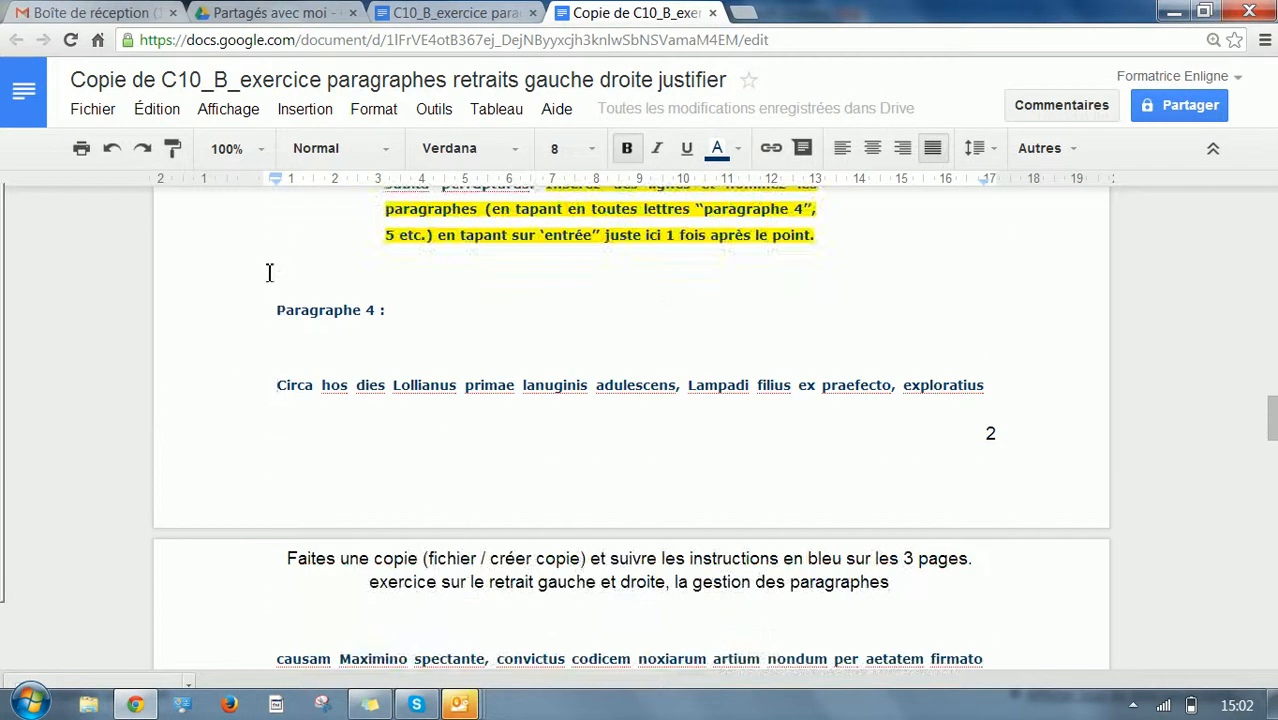
{"action": "left_click", "coordinate": [323, 275]}
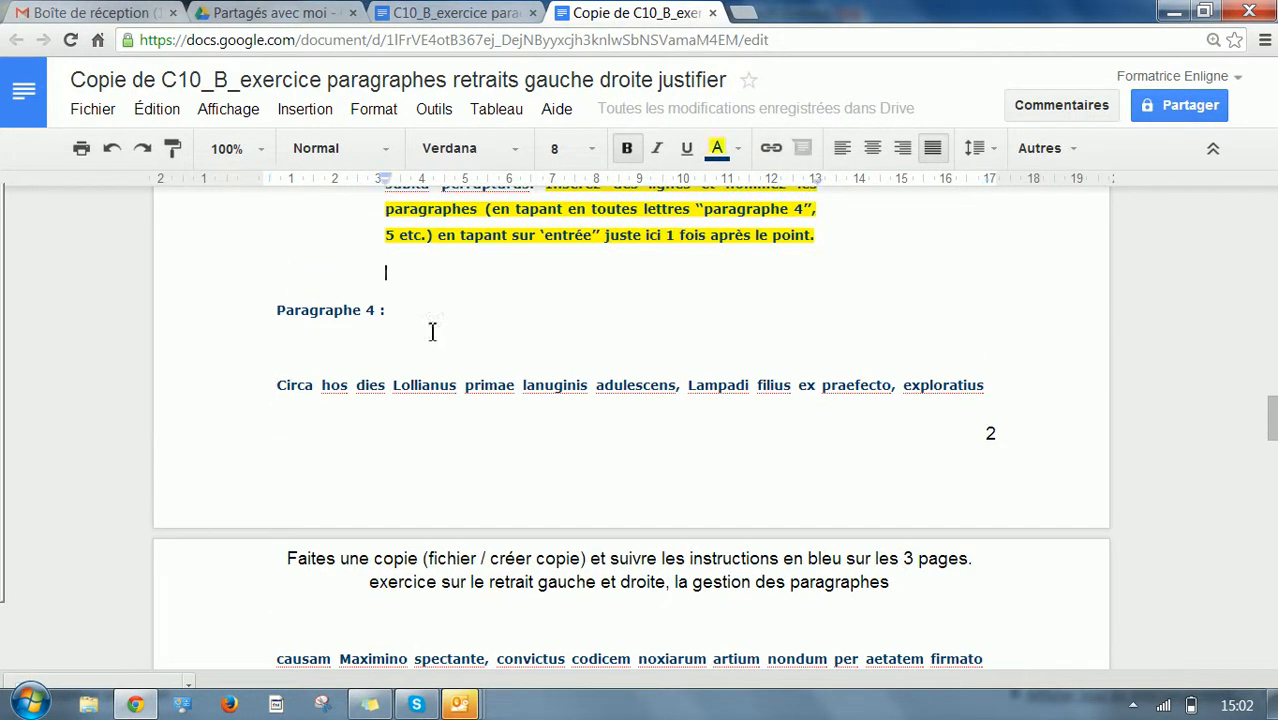
{"action": "left_click", "coordinate": [343, 388]}
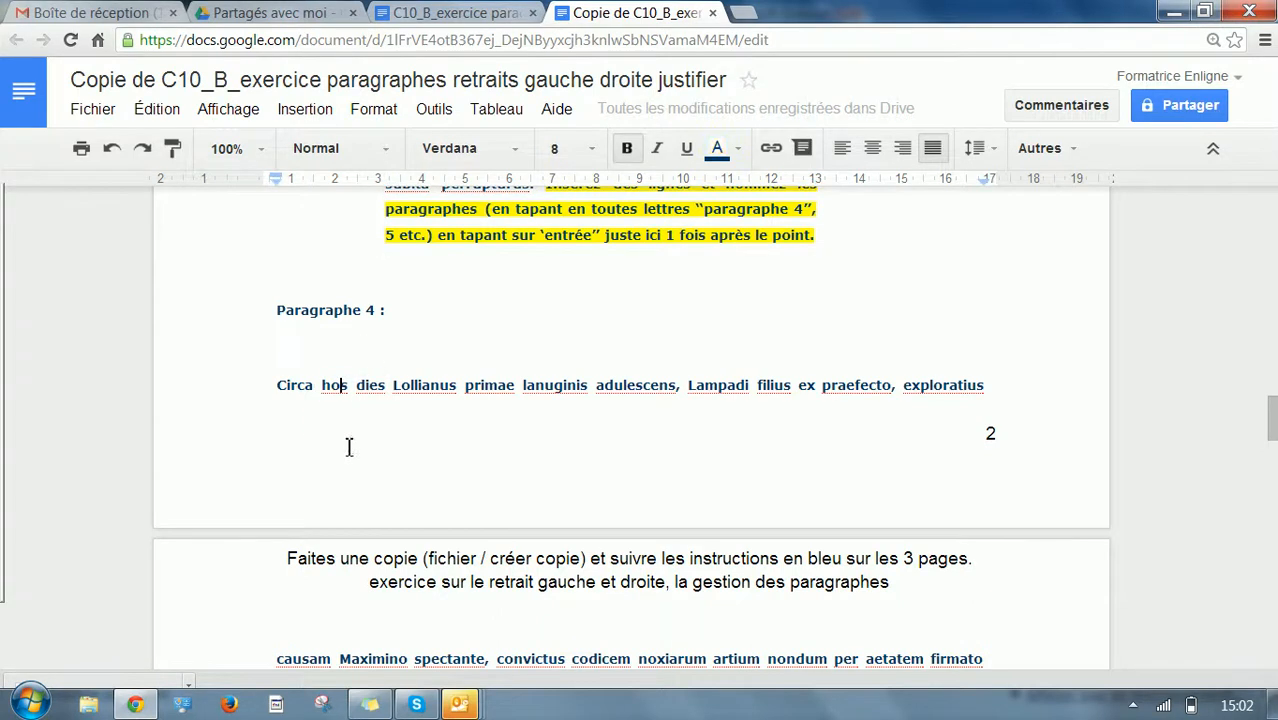
{"action": "scroll", "coordinate": [350, 455], "scroll_direction": "down", "scroll_amount": 1}
{"action": "scroll", "coordinate": [315, 340], "scroll_direction": "up", "scroll_amount": 2}
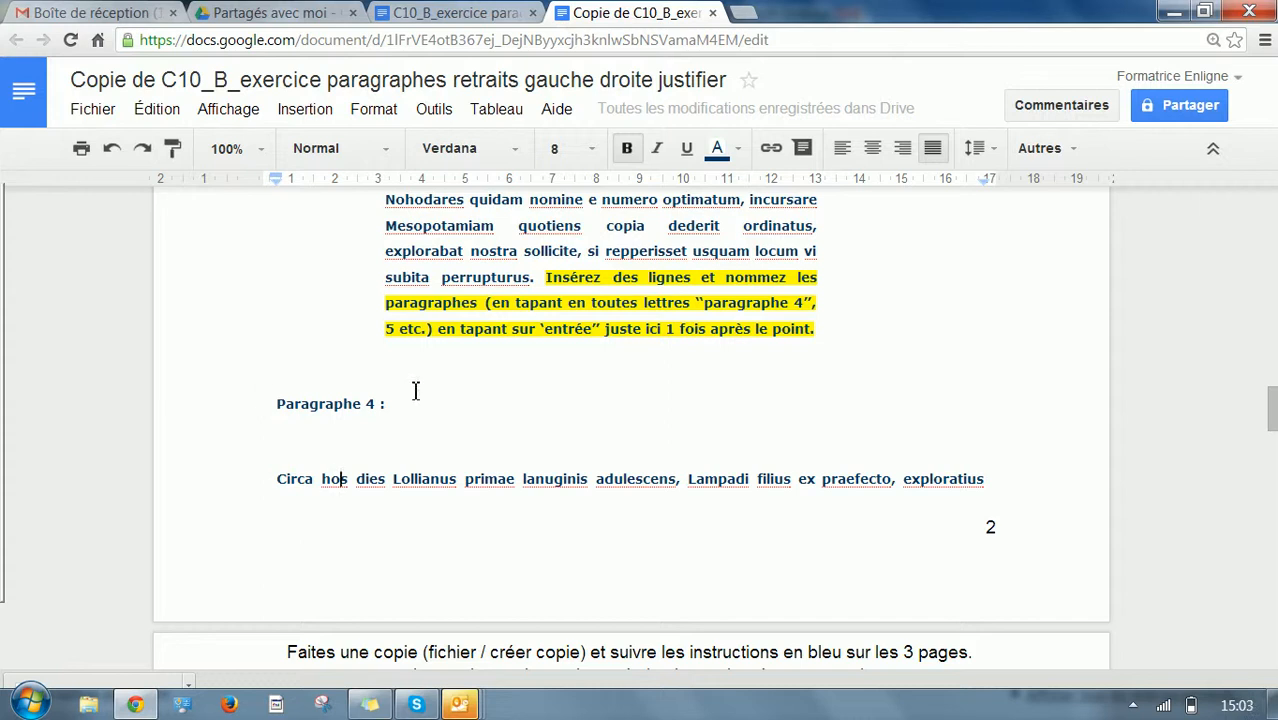
- Insert three empty lines before the "Paragraphe 4 :" heading to push it and its text onto the next page
{"action": "left_click", "coordinate": [267, 398]}
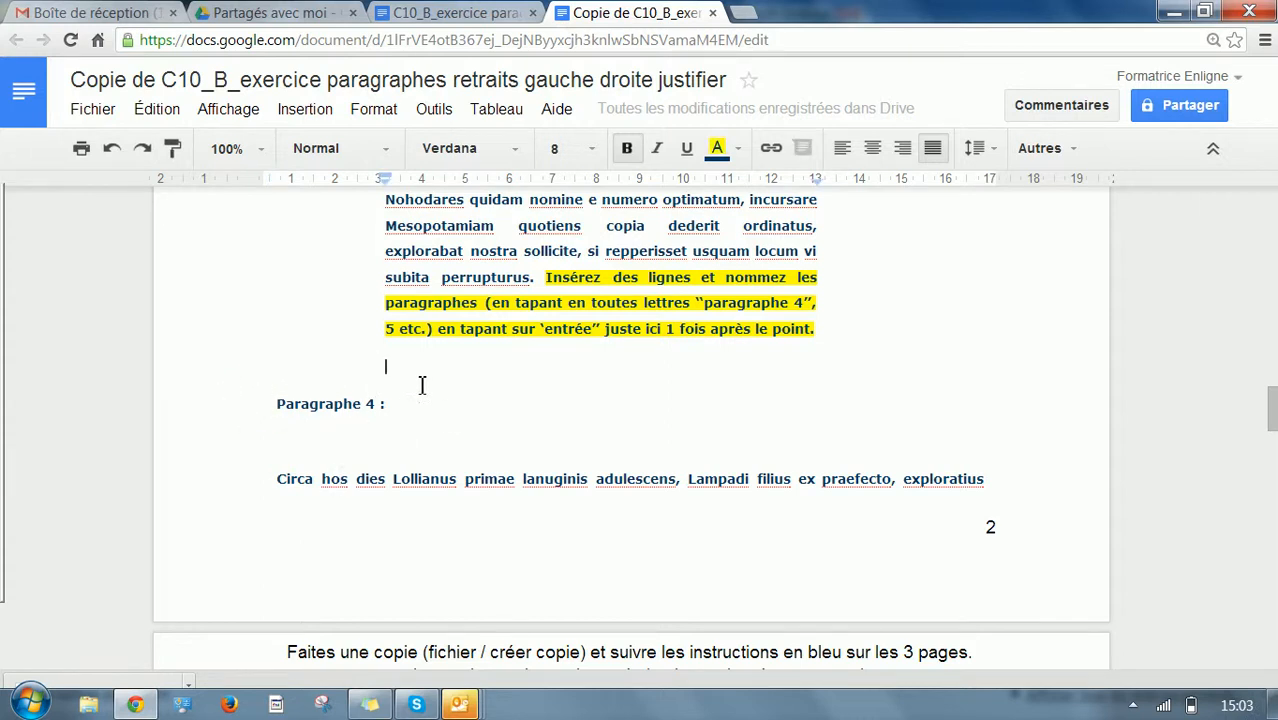
{"action": "left_click", "coordinate": [867, 337]}
{"action": "left_click", "coordinate": [272, 405]}
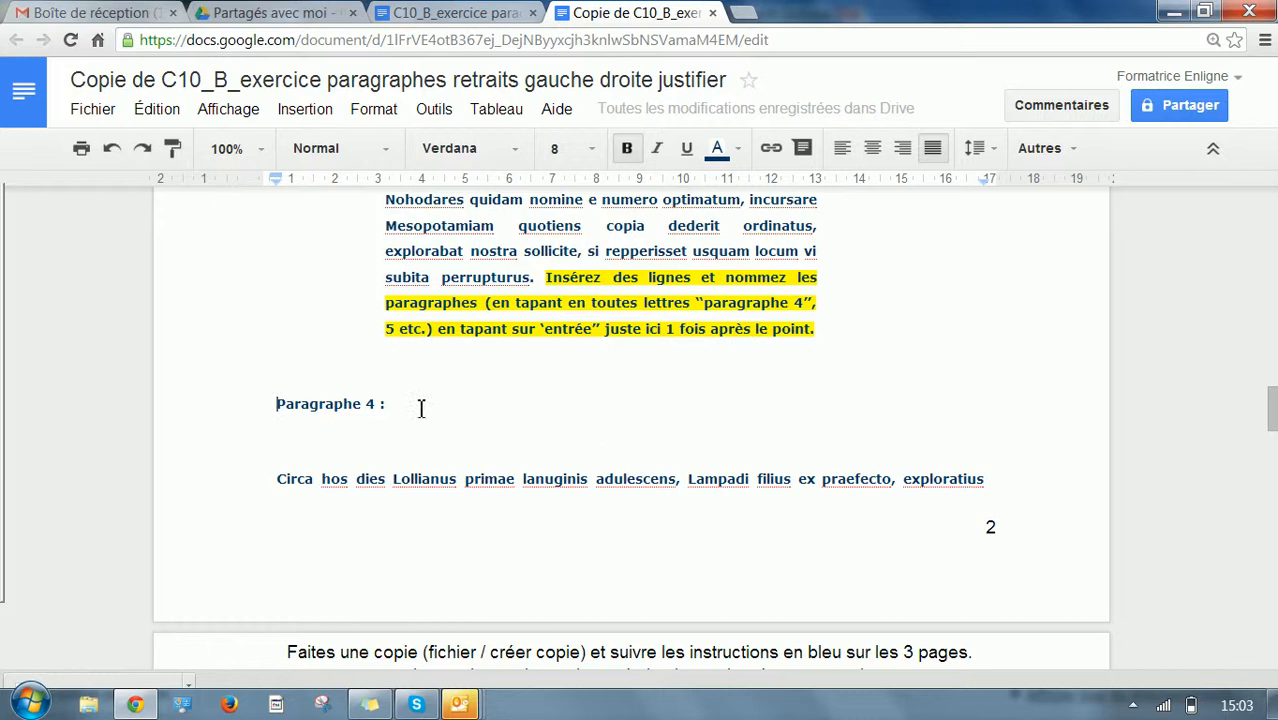
{"action": "left_click", "coordinate": [867, 335]}
{"action": "left_click", "coordinate": [724, 362]}
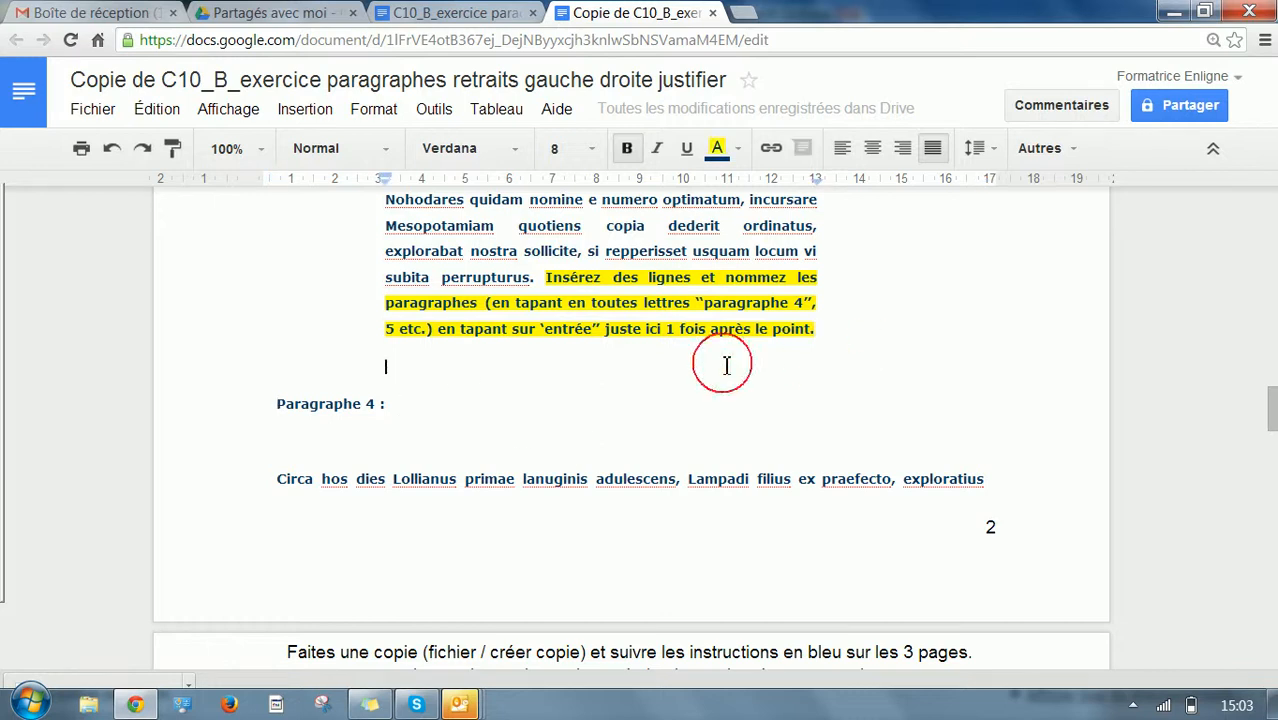
{"action": "left_click", "coordinate": [270, 403]}
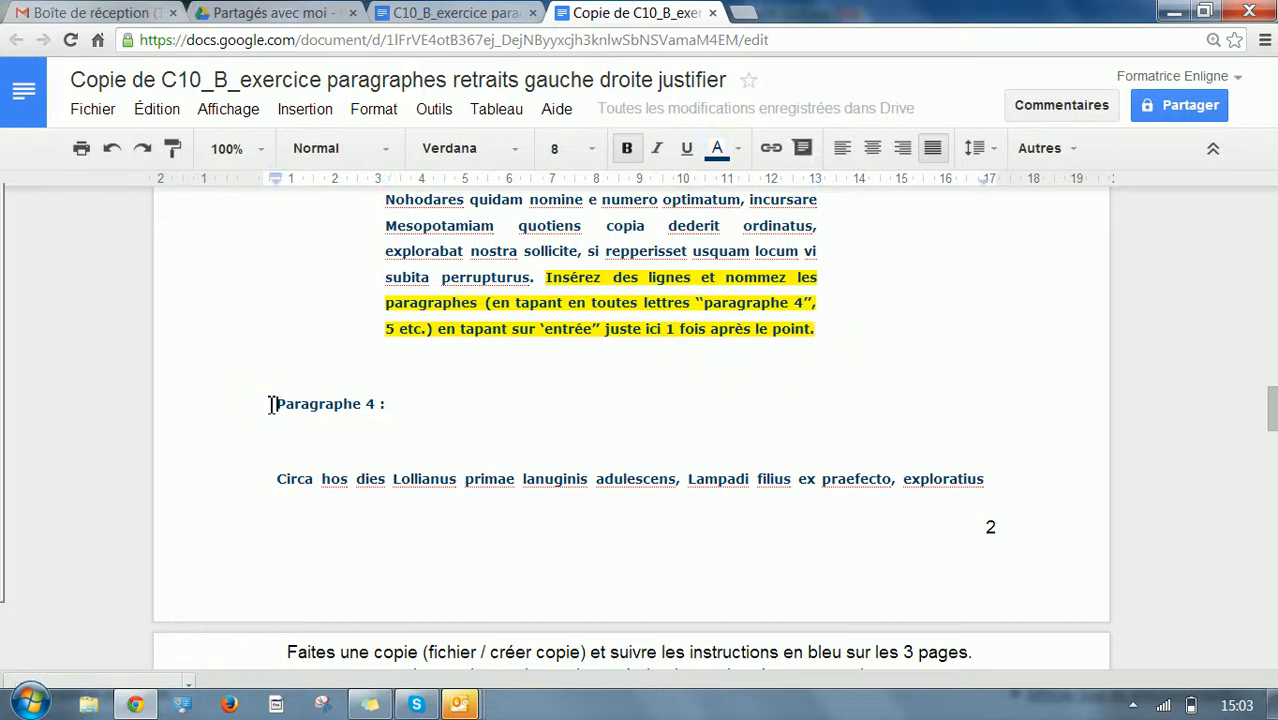
{"action": "key", "text": "Return"}
{"action": "key", "text": "Return"}
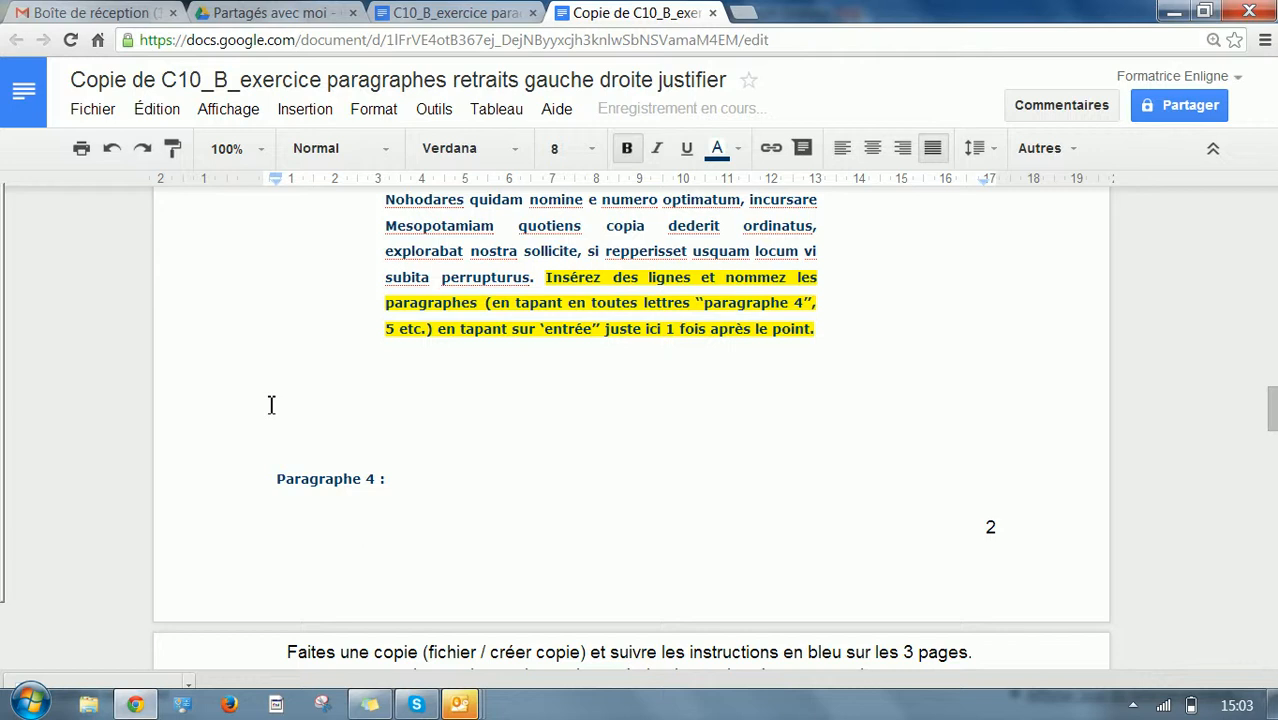
{"action": "key", "text": "Return"}
{"action": "scroll", "coordinate": [300, 420], "scroll_direction": "down", "scroll_amount": 2}
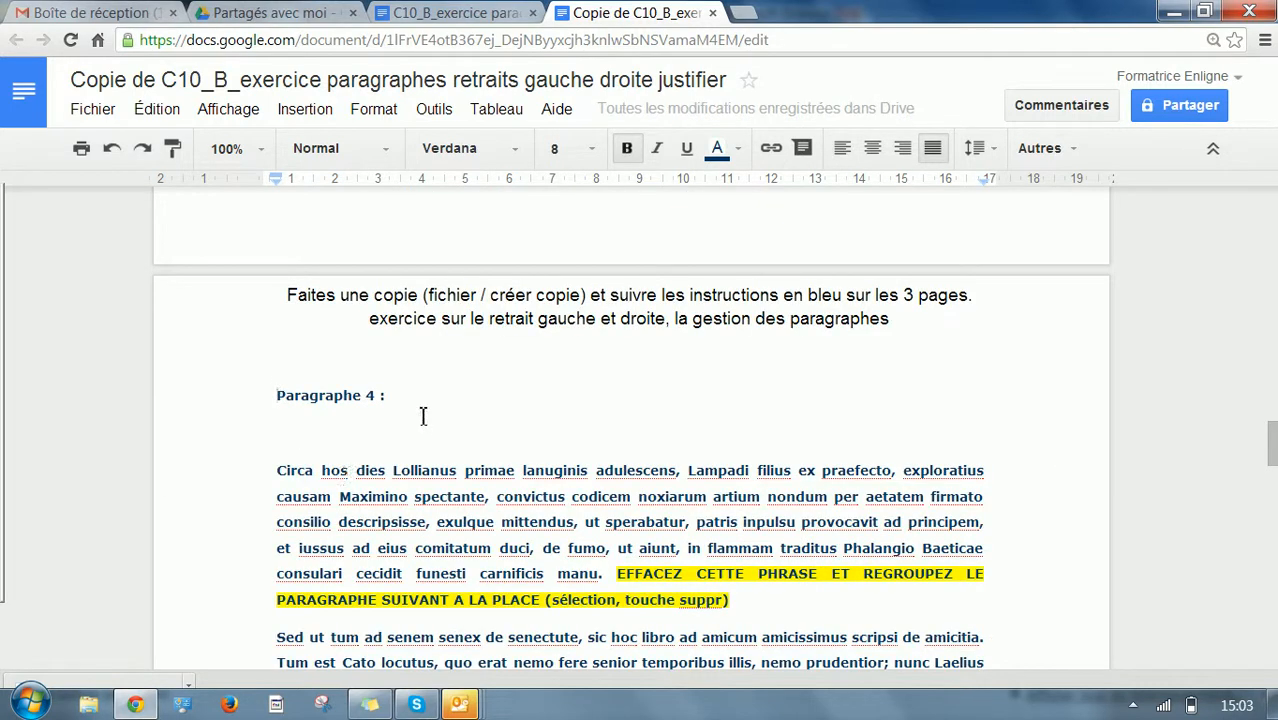
- Try erasing the highlighted "EFFACEZ CETTE PHRASE" instruction character by character from its end, and undo the erasure
{"action": "scroll", "coordinate": [423, 416], "scroll_direction": "down", "scroll_amount": 1}
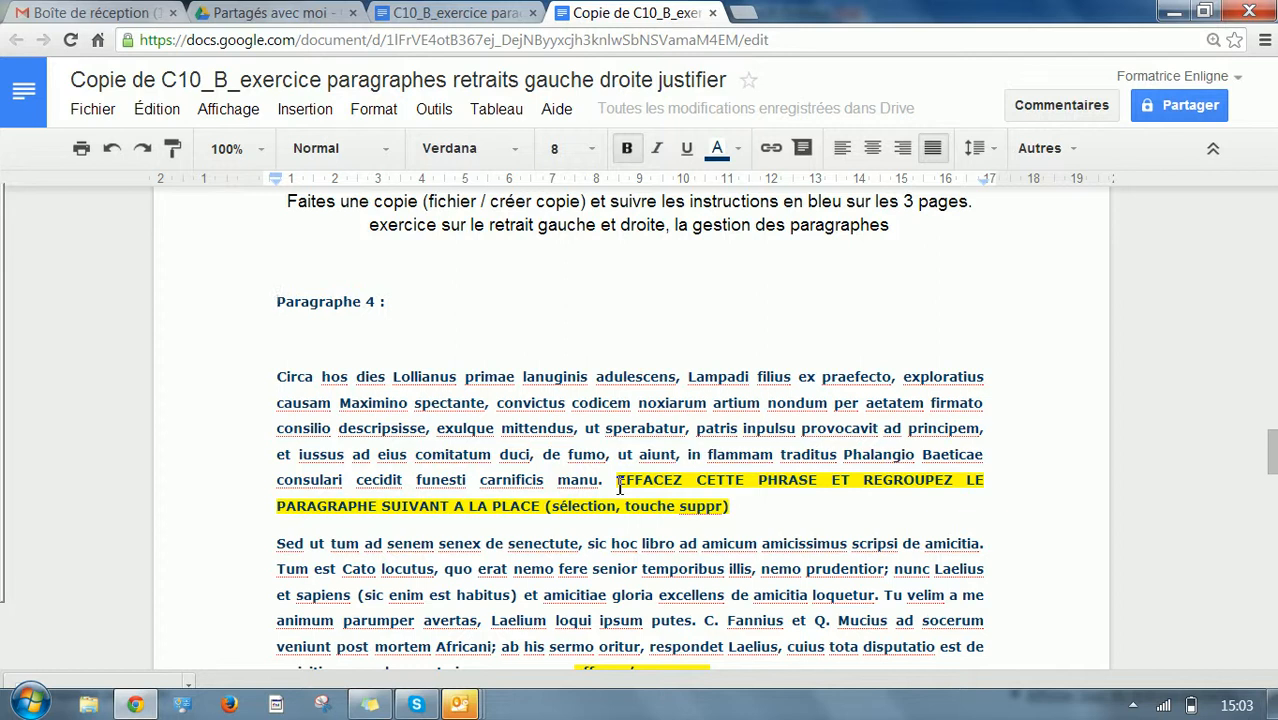
{"action": "left_click", "coordinate": [760, 510]}
{"action": "key", "text": "BackSpace"}
{"action": "key", "text": "BackSpace"}
{"action": "key", "text": "BackSpace"}
{"action": "key", "text": "BackSpace"}
{"action": "key", "text": "BackSpace"}
{"action": "key", "text": "BackSpace"}
{"action": "key", "text": "BackSpace"}
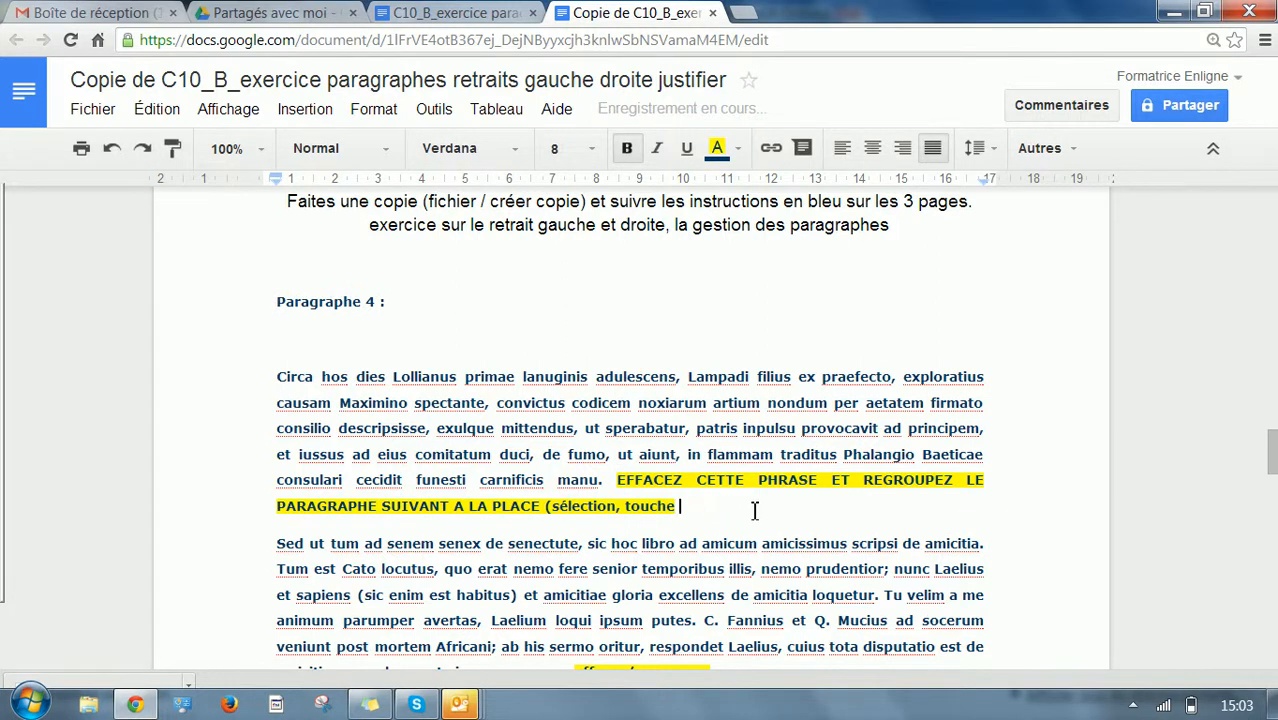
{"action": "left_click", "coordinate": [112, 150]}
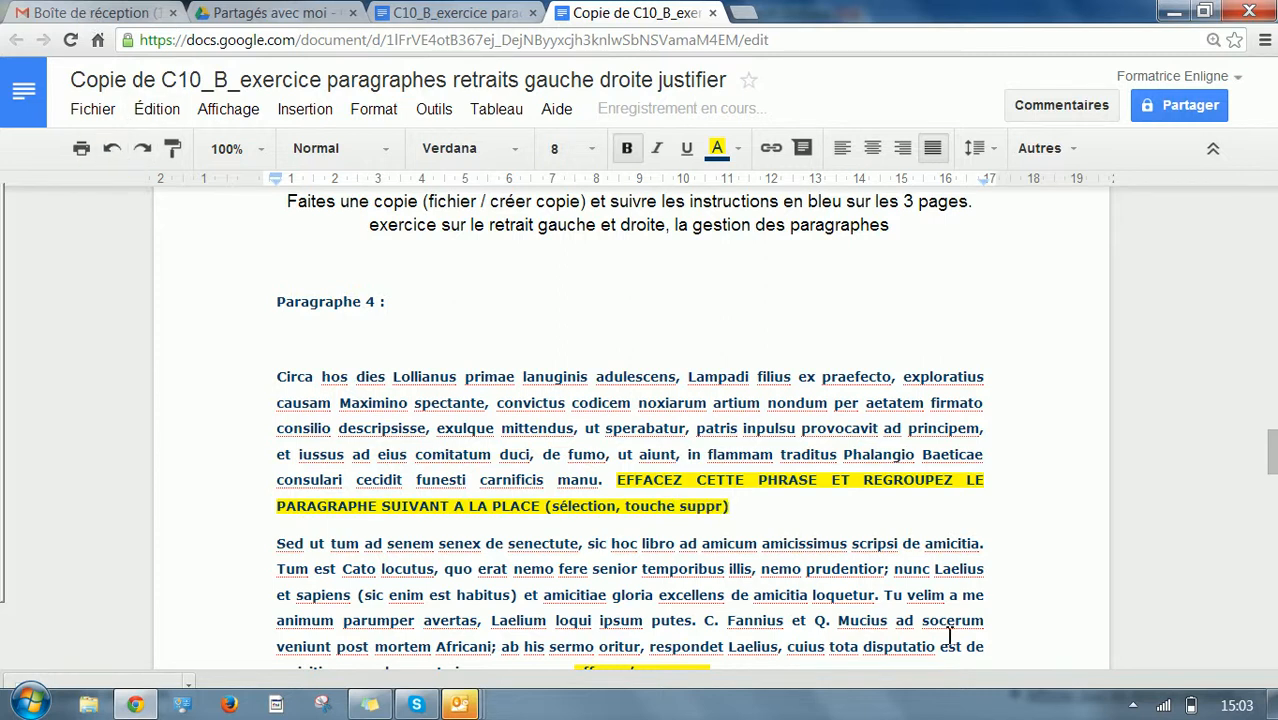
- Try deleting the whole "EFFACEZ CETTE PHRASE" instruction and joining the "Sed ut tum" paragraph, and undo both deletions
{"action": "left_click_drag", "start_coordinate": [731, 506], "coordinate": [625, 480]}
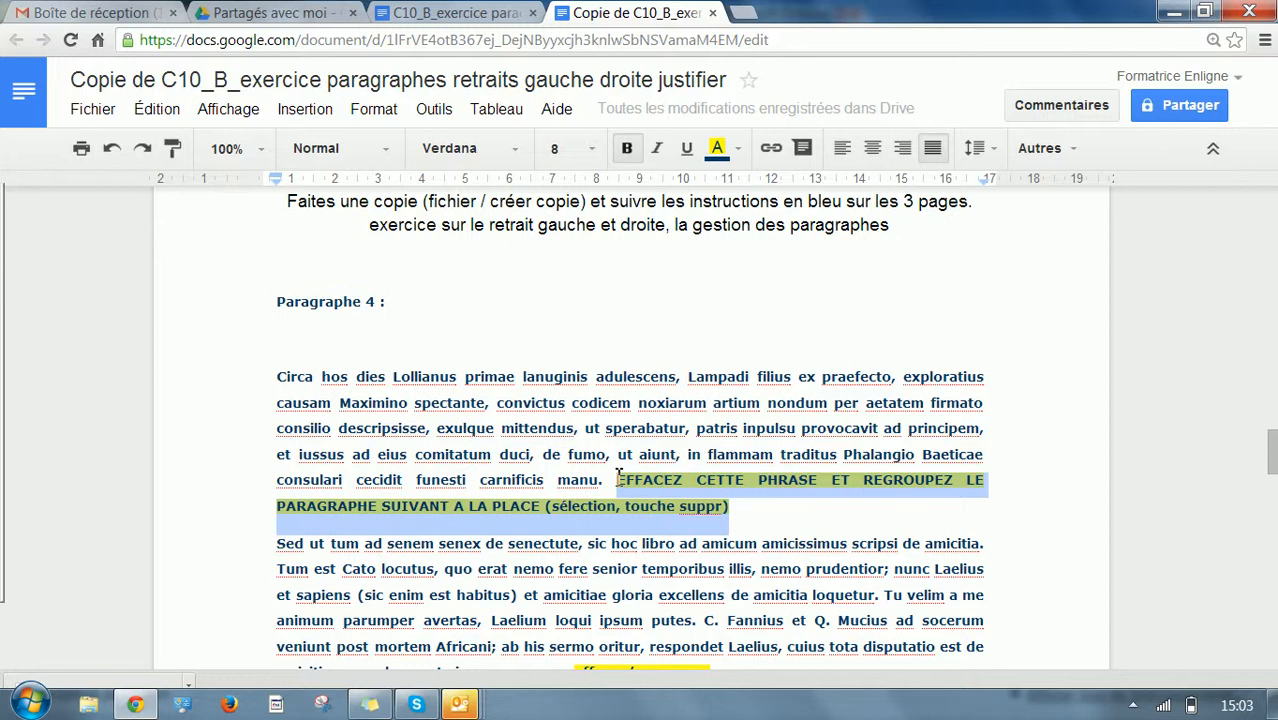
{"action": "key", "text": "Delete"}
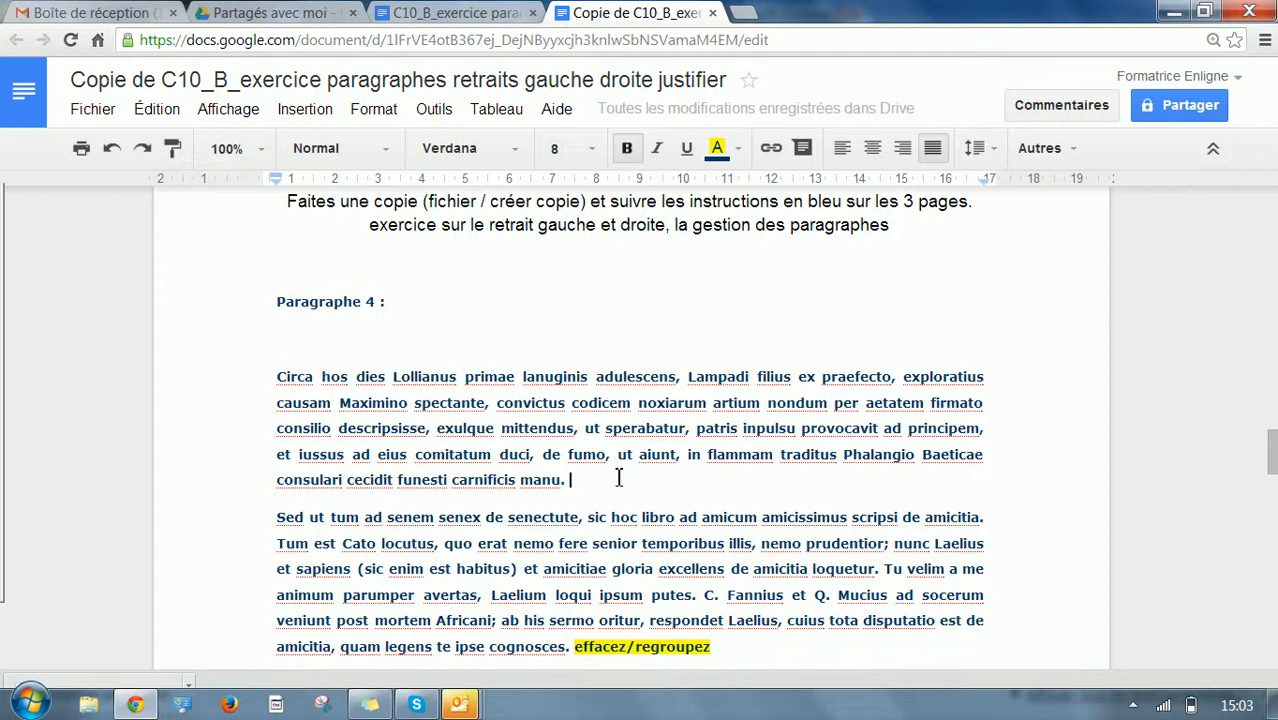
{"action": "key", "text": "Delete"}
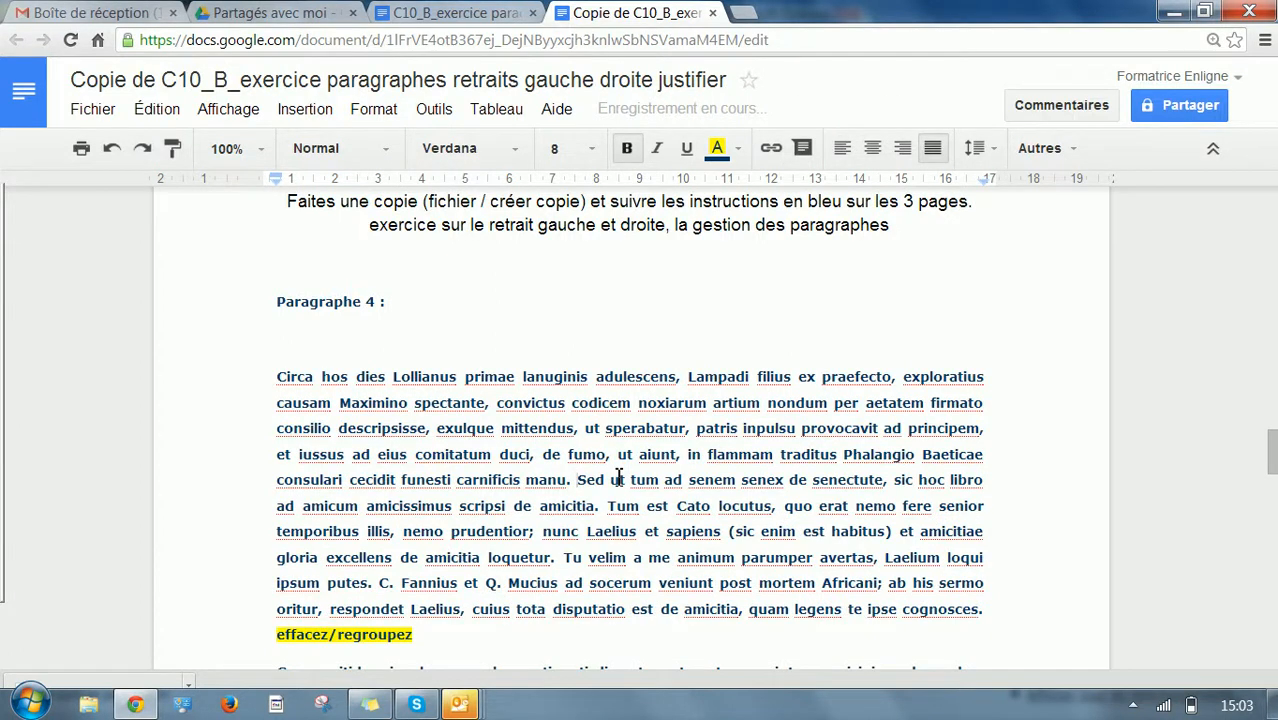
{"action": "left_click", "coordinate": [112, 148]}
{"action": "left_click", "coordinate": [111, 148]}
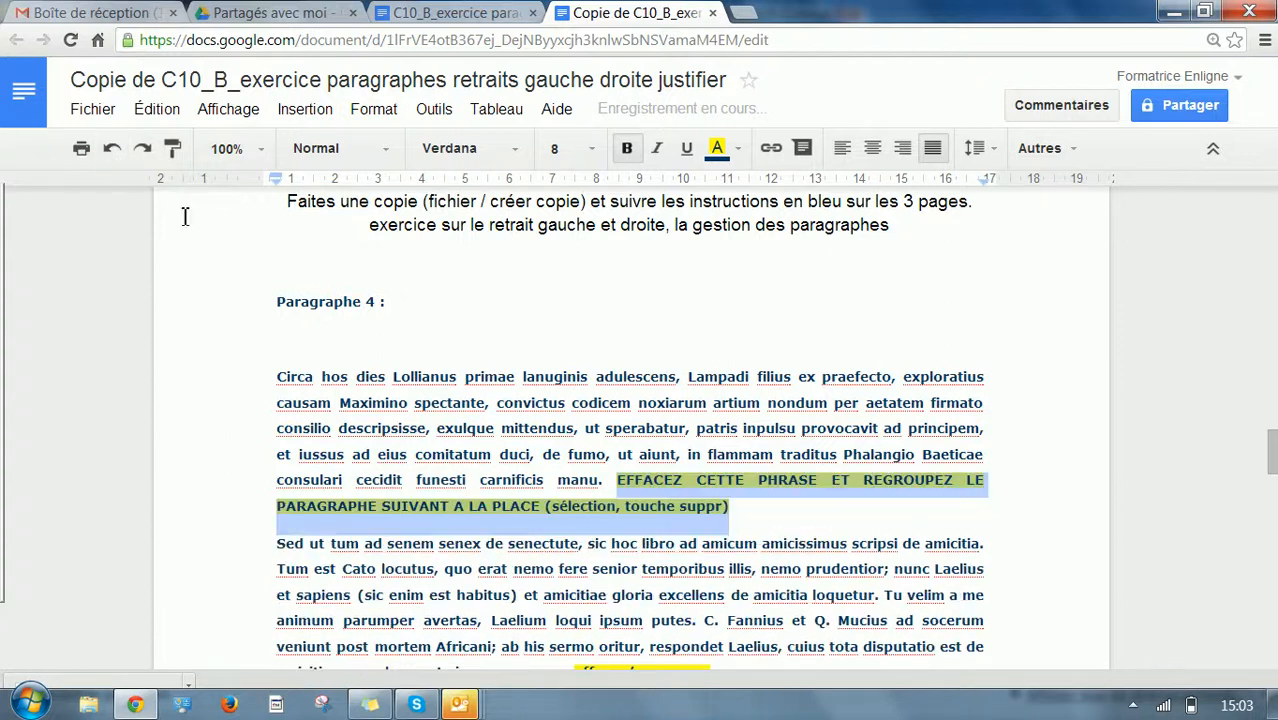
- Delete the "EFFACEZ CETTE PHRASE" instruction together with its paragraph break, merging the "Sed ut tum" paragraph into paragraph 4
{"action": "left_click", "coordinate": [843, 507]}
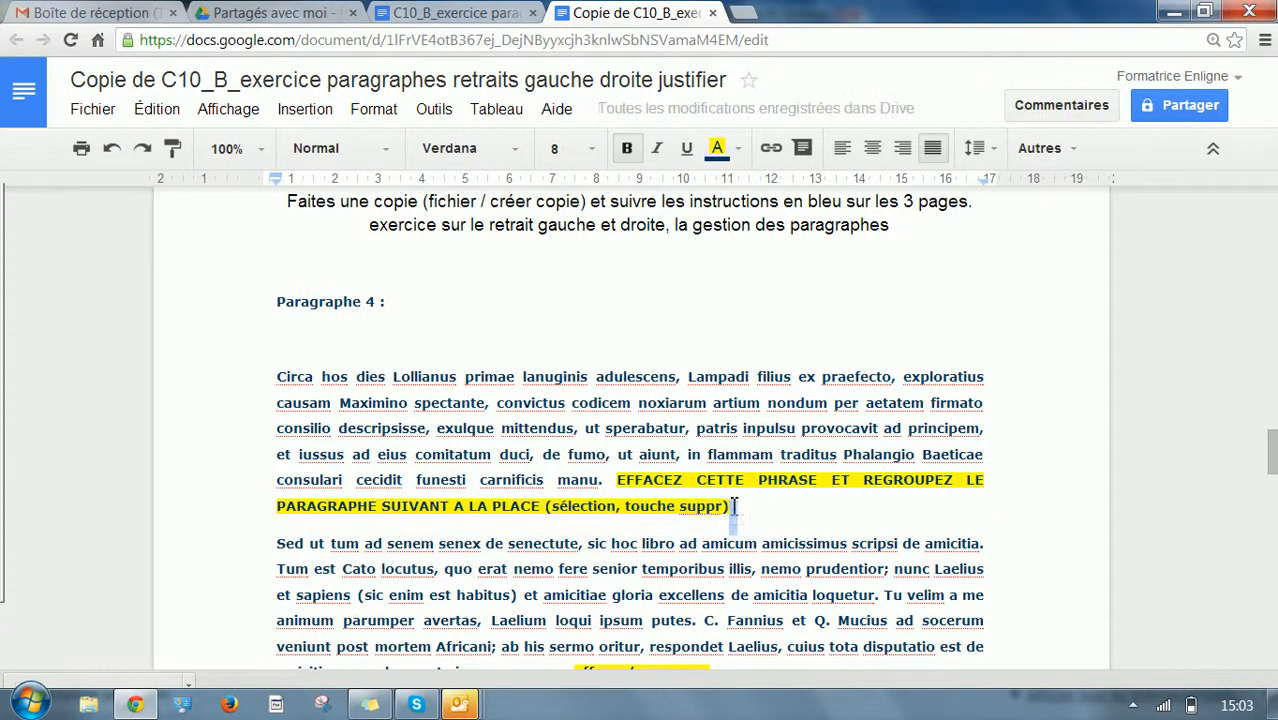
{"action": "left_click_drag", "start_coordinate": [617, 477], "coordinate": [741, 510]}
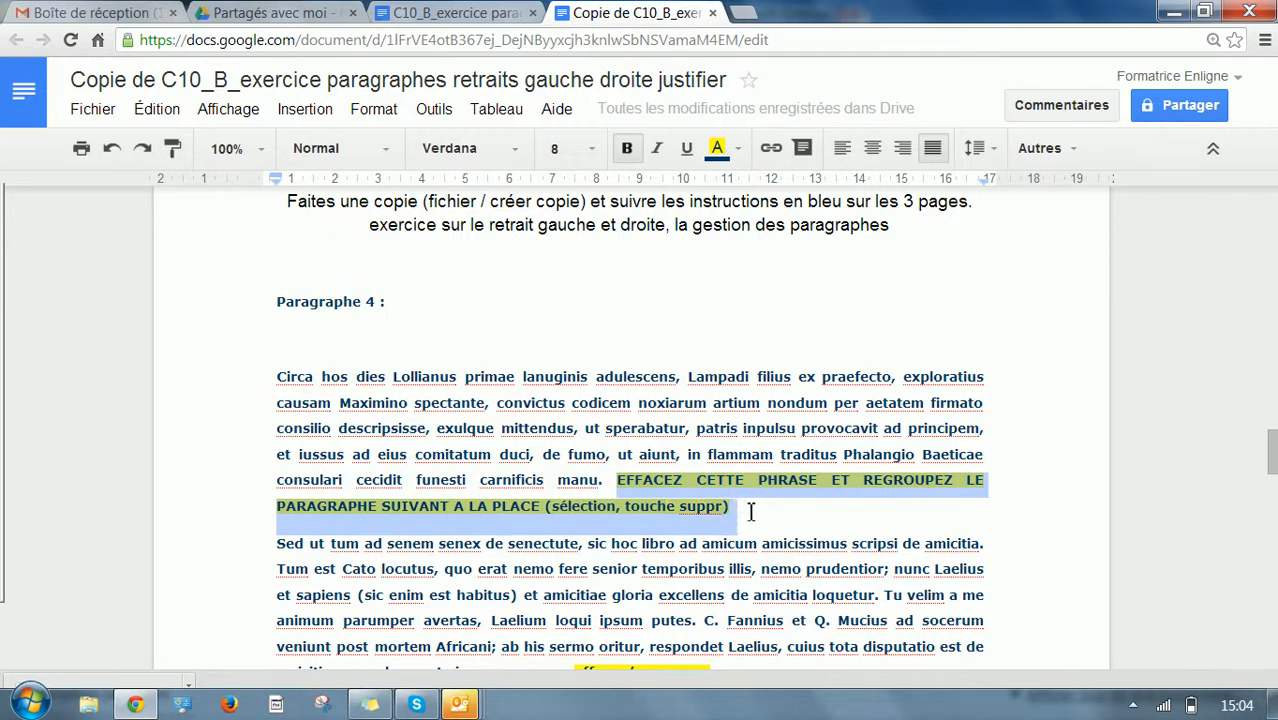
{"action": "key", "text": "Delete"}
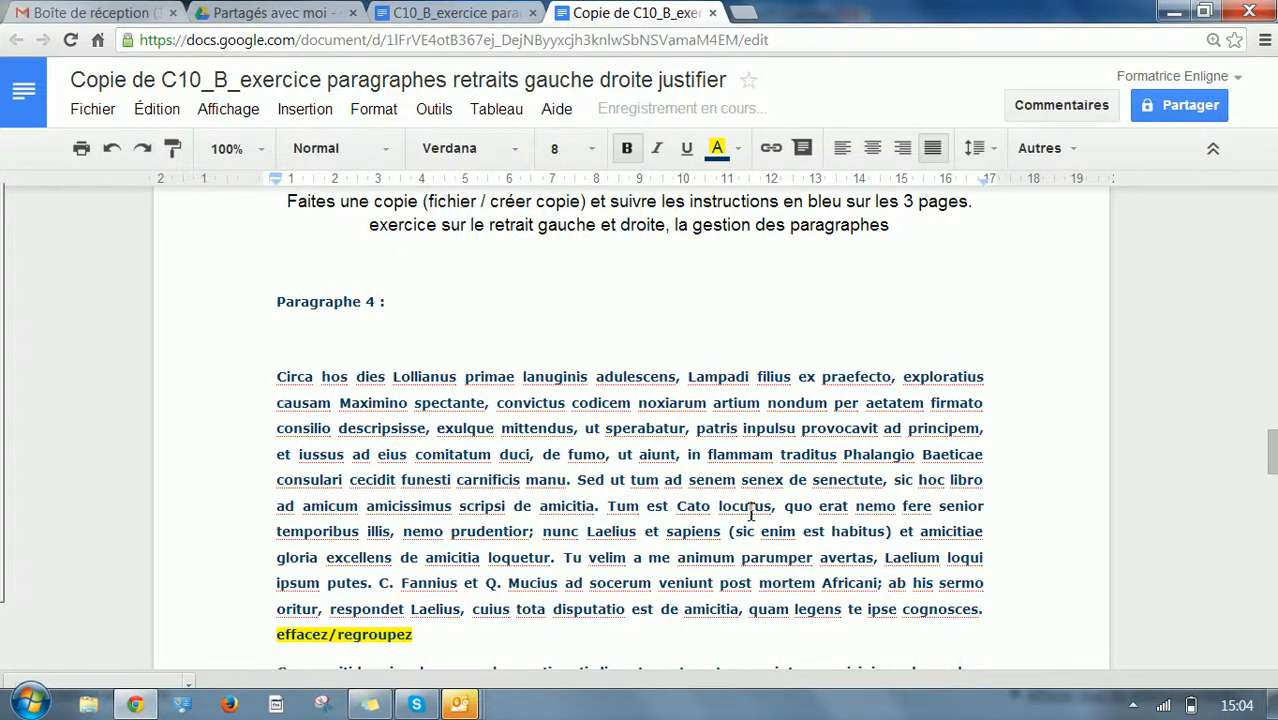
- Delete the highlighted "effacez/regroupez" with its paragraph break, merging the "Cyprum itidem" paragraph into the text above
{"action": "scroll", "coordinate": [689, 530], "scroll_direction": "down", "scroll_amount": 2}
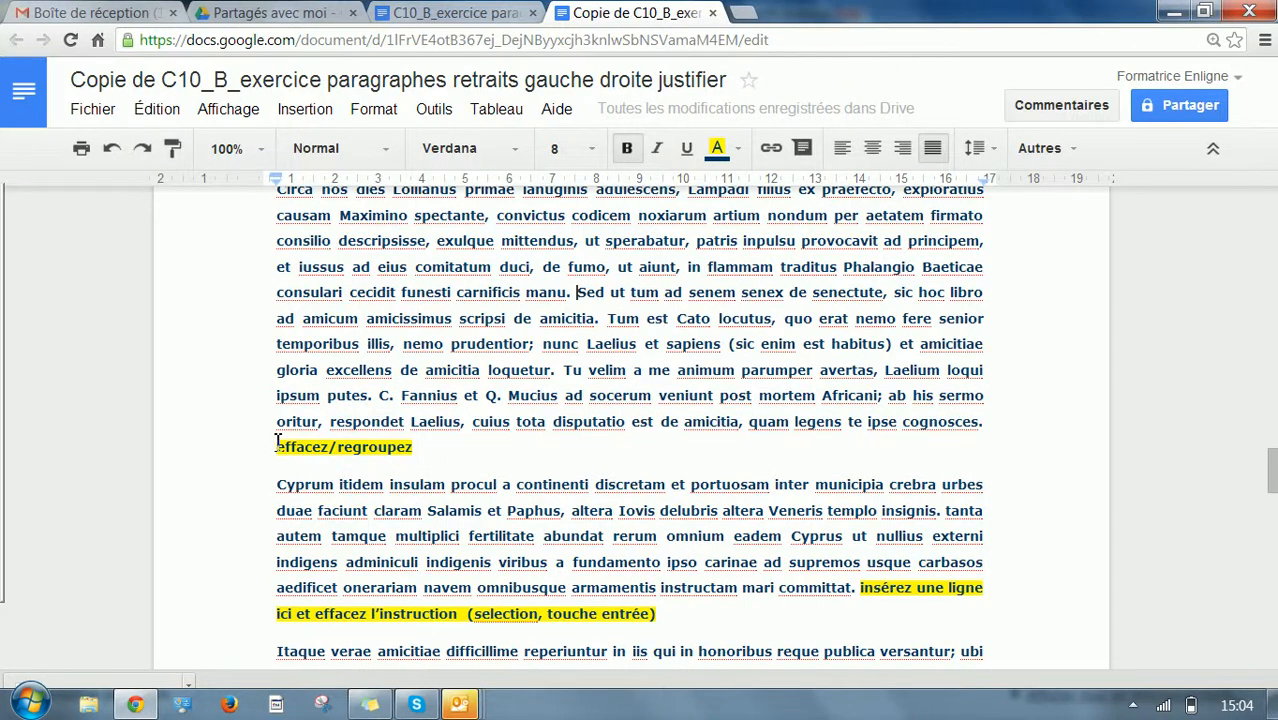
{"action": "left_click_drag", "start_coordinate": [280, 443], "coordinate": [527, 470]}
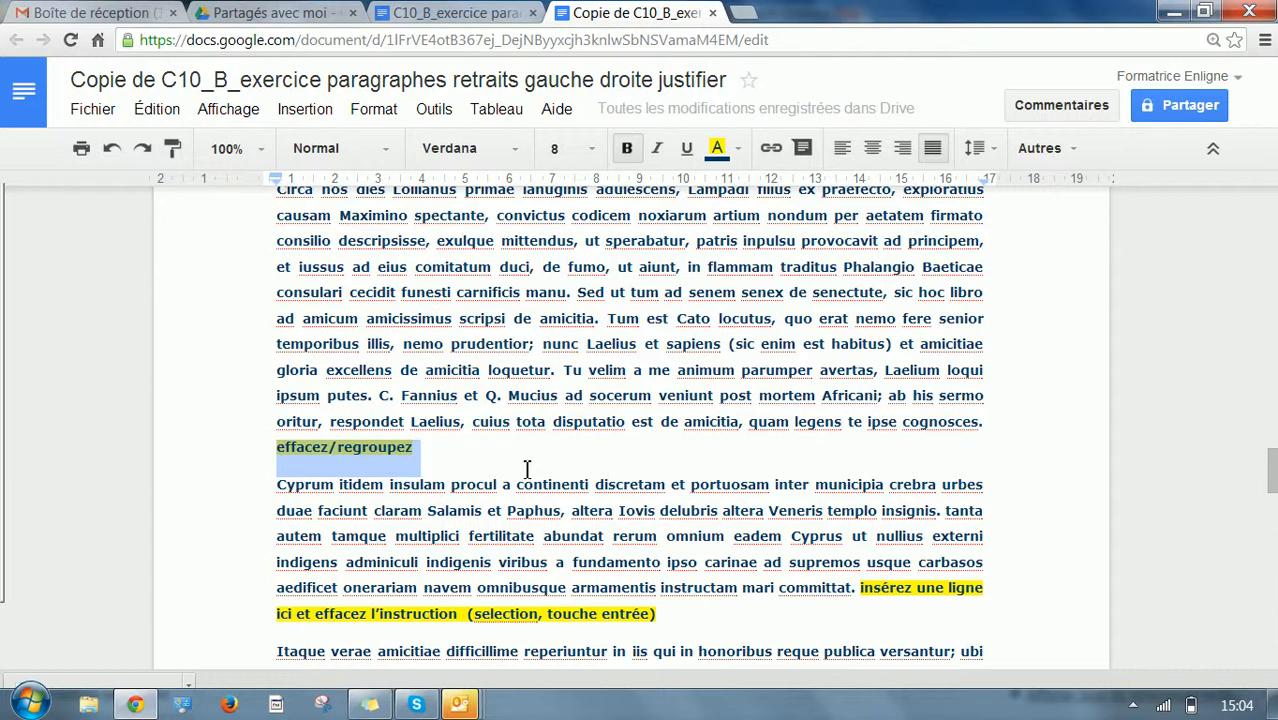
{"action": "key", "text": "Delete"}
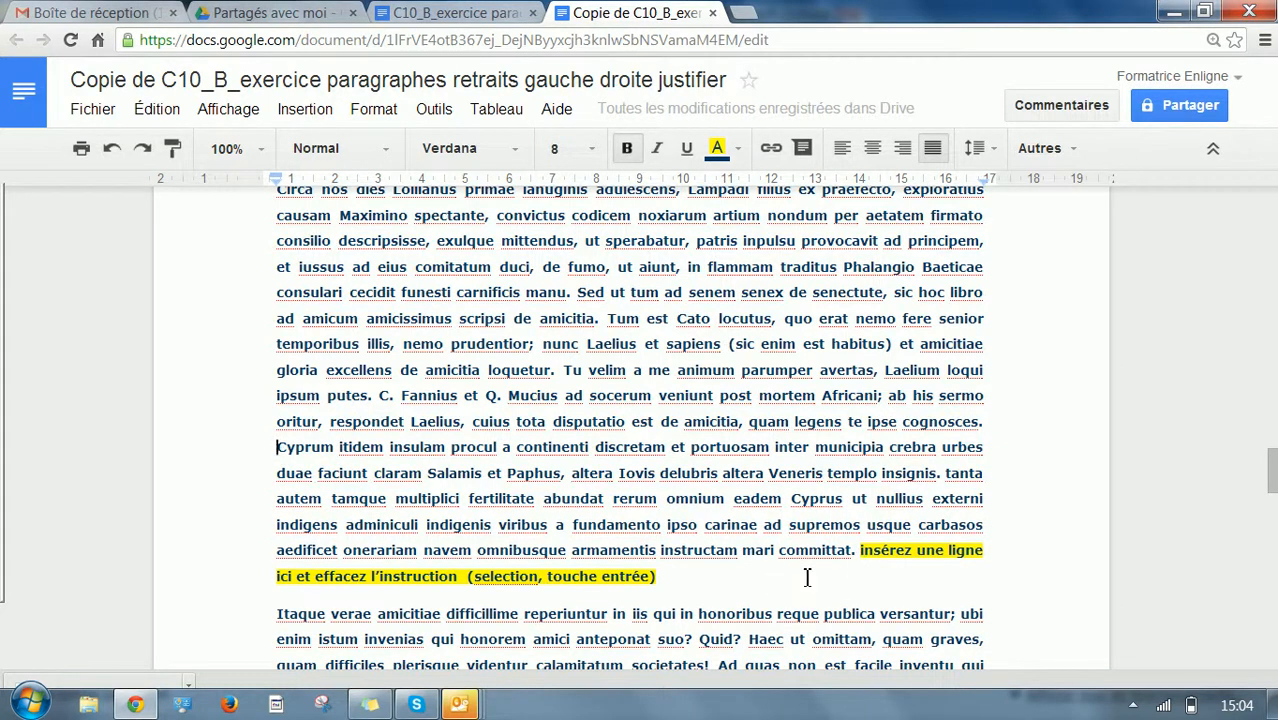
- Replace the highlighted "insérez une ligne ici" instruction with empty lines before the "Itaque verae amicitiae" paragraph
{"action": "left_click", "coordinate": [860, 552]}
{"action": "left_click_drag", "start_coordinate": [863, 556], "coordinate": [872, 580]}
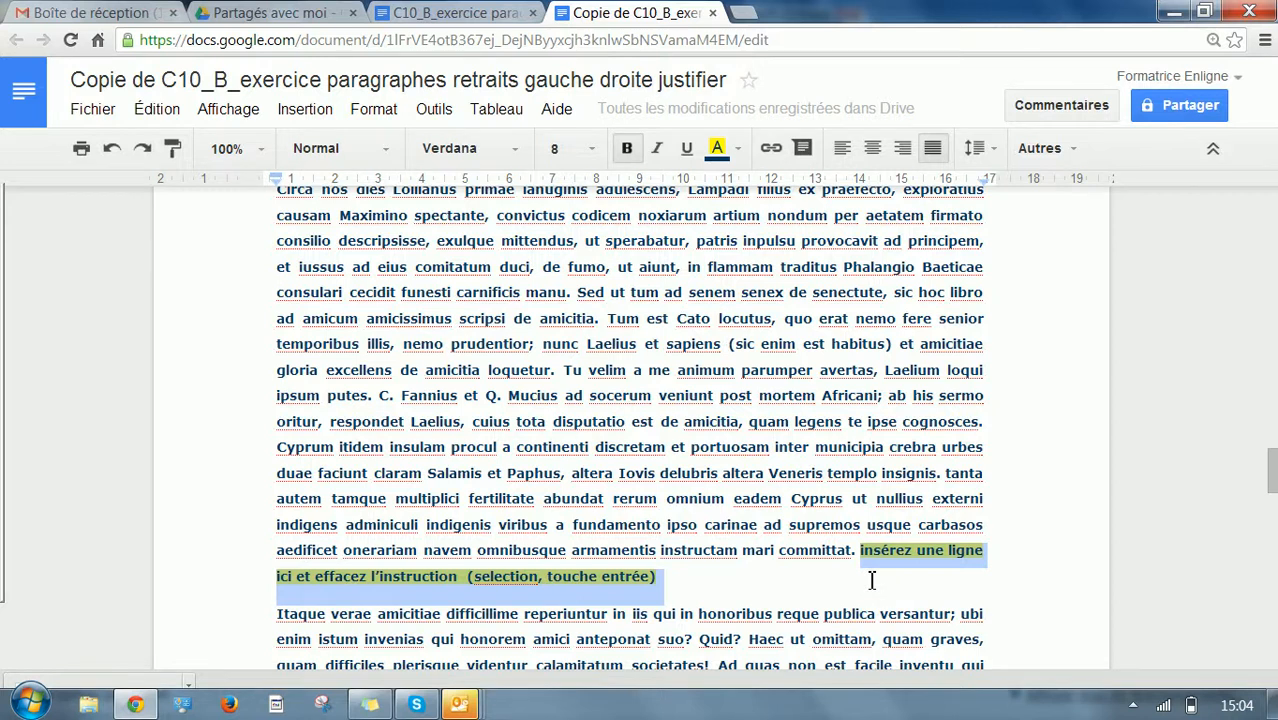
{"action": "key", "text": "Return"}
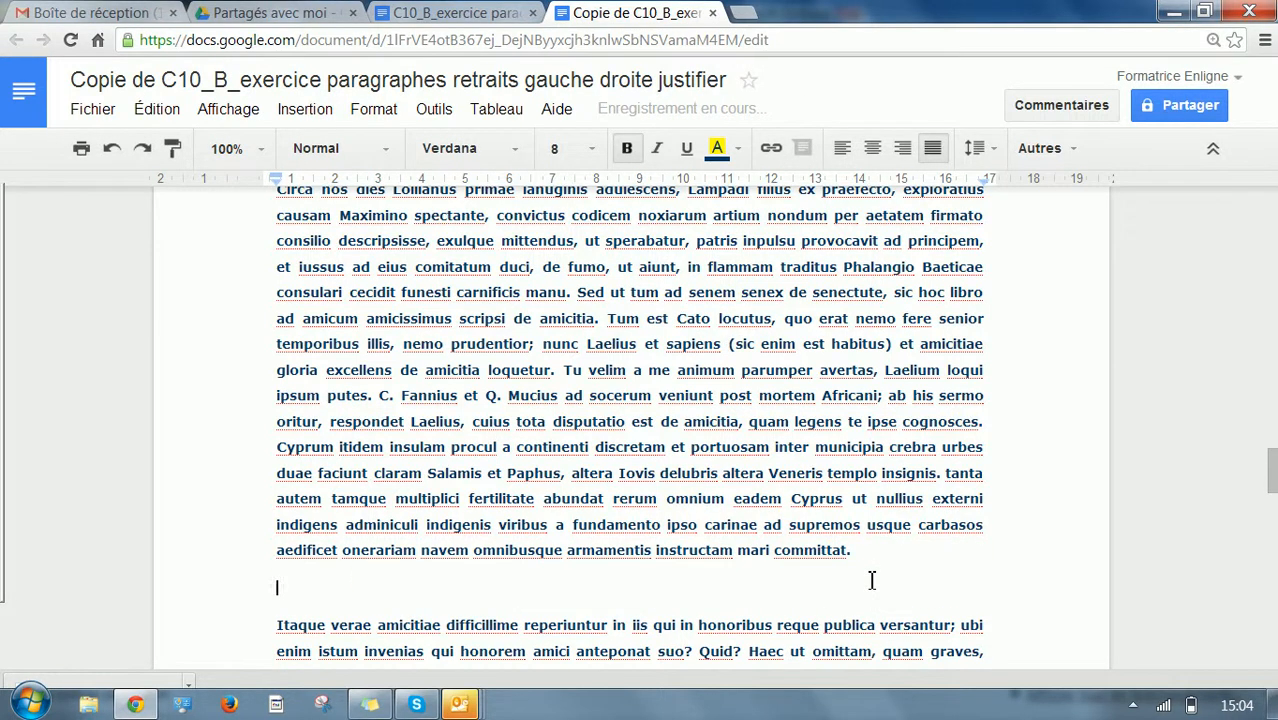
{"action": "key", "text": "Return"}
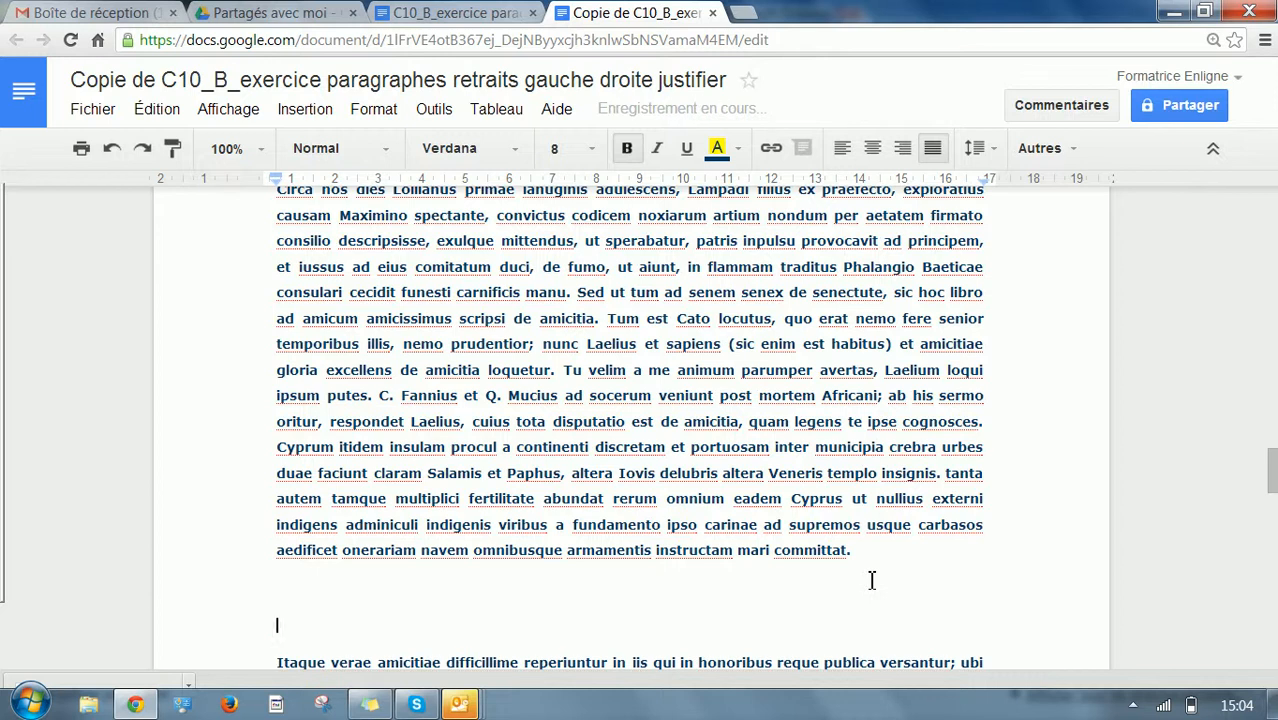
{"action": "scroll", "coordinate": [872, 580], "scroll_direction": "down", "scroll_amount": 1}
{"action": "scroll", "coordinate": [872, 580], "scroll_direction": "up", "scroll_amount": 4}
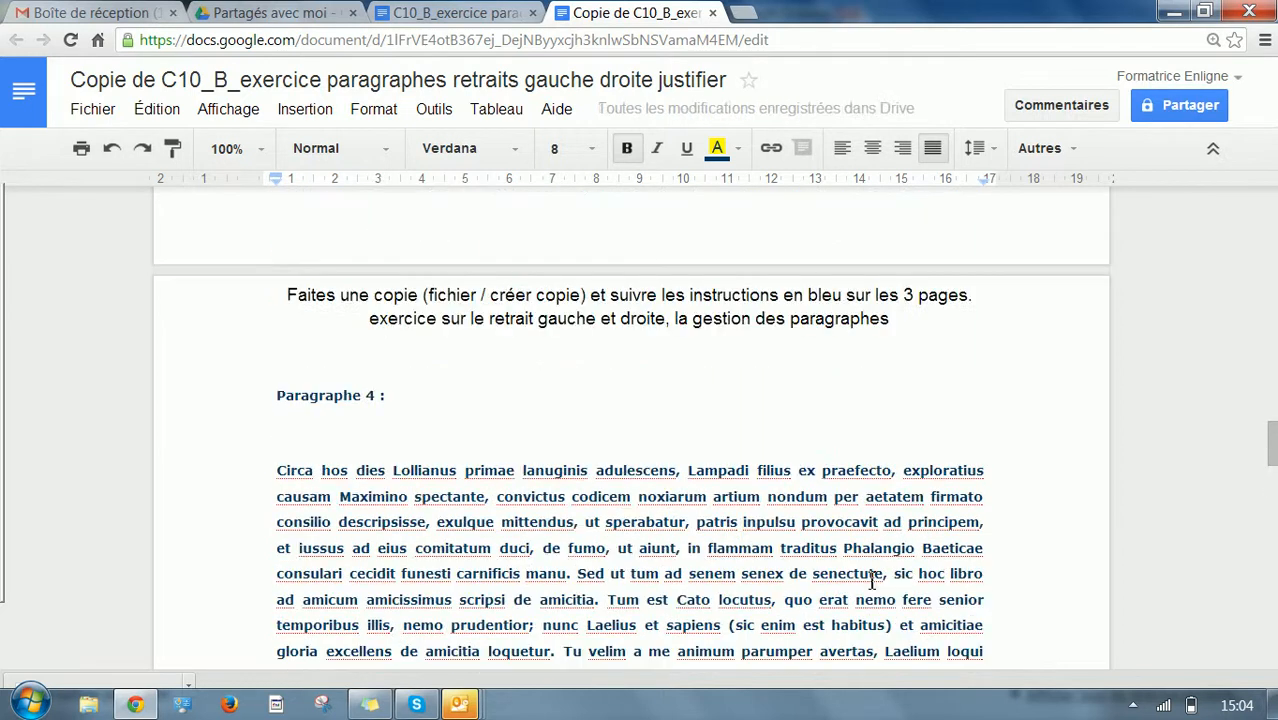
{"action": "scroll", "coordinate": [872, 580], "scroll_direction": "down", "scroll_amount": 5}
{"action": "scroll", "coordinate": [837, 597], "scroll_direction": "down", "scroll_amount": 1}
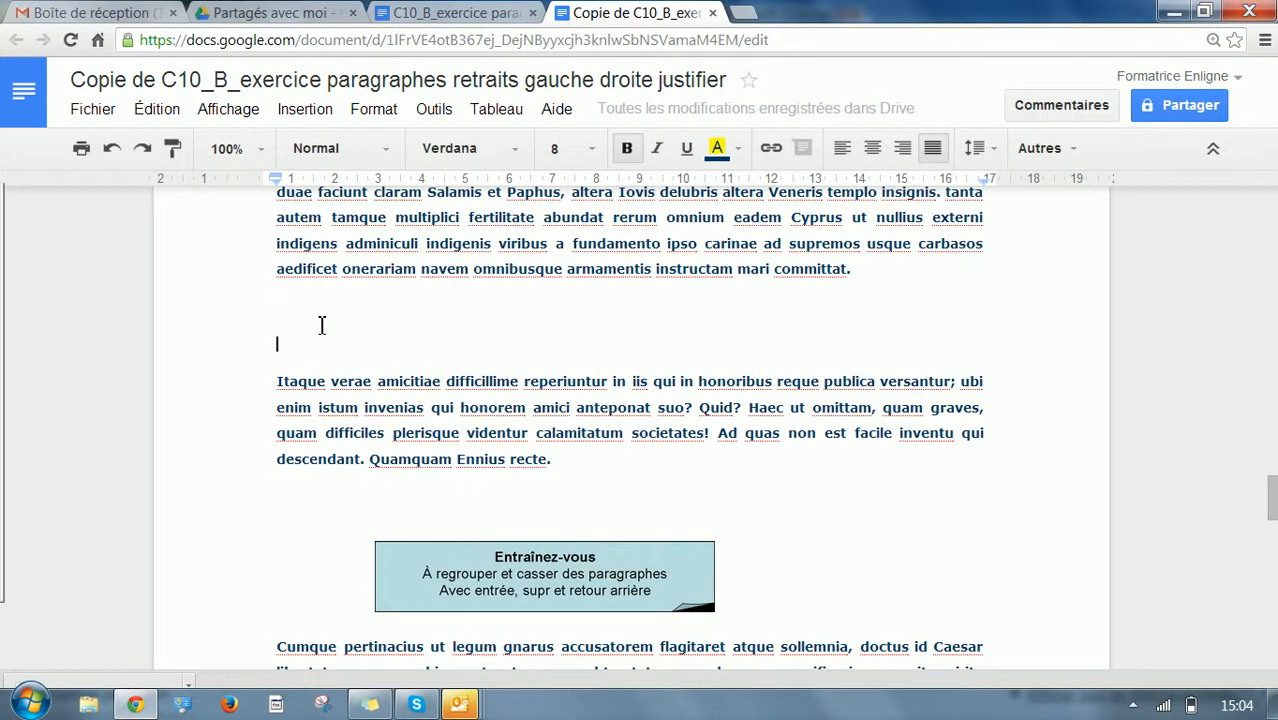
- Enter the heading "Paragraphe 5" on the empty line above the "Itaque verae amicitiae" paragraph
{"action": "type", "text": "Para"}
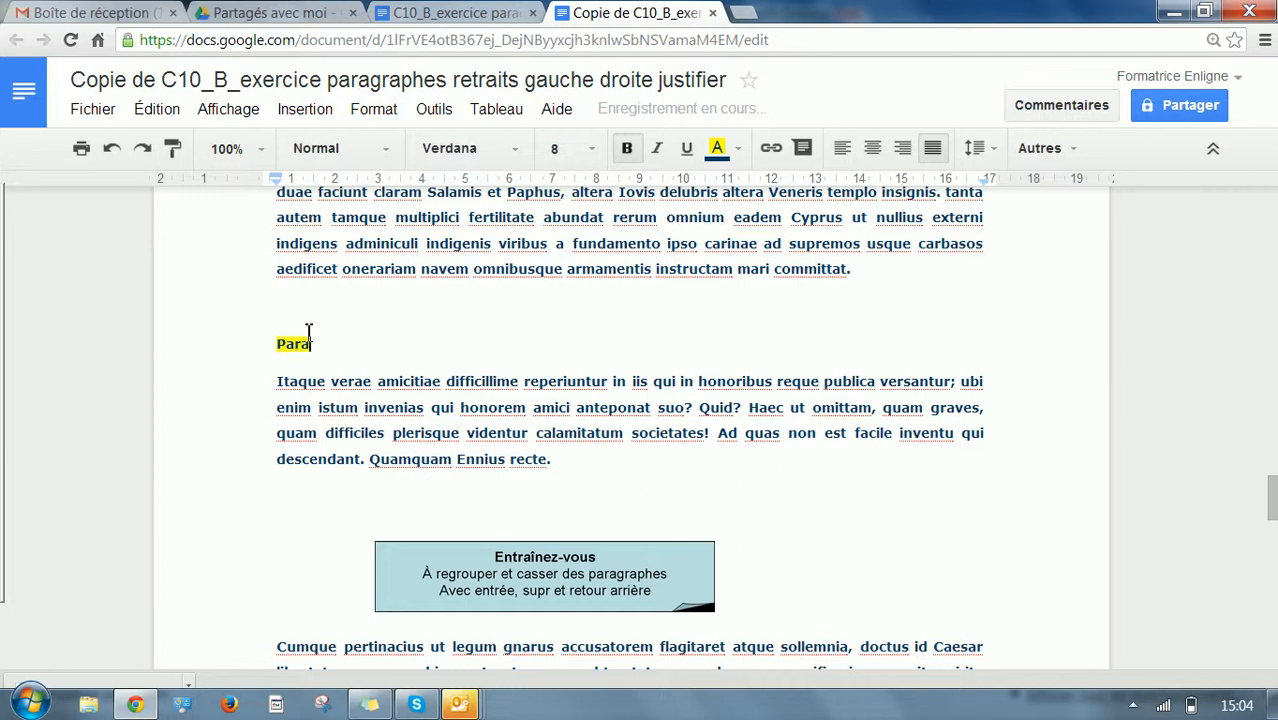
{"action": "type", "text": "graphe 5"}
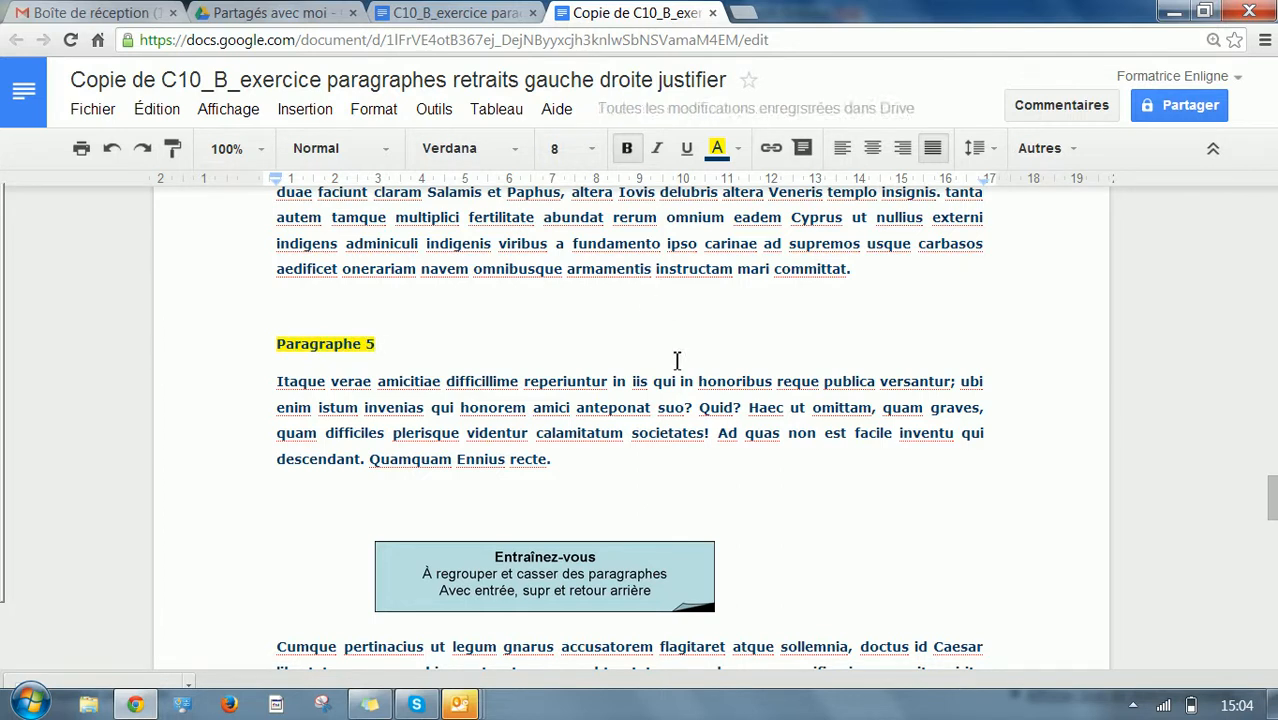
- Insert an empty line after "interrogantis Cyprii regis inpegit.", before the "Oportunum est" paragraph
{"action": "scroll", "coordinate": [677, 360], "scroll_direction": "down", "scroll_amount": 1}
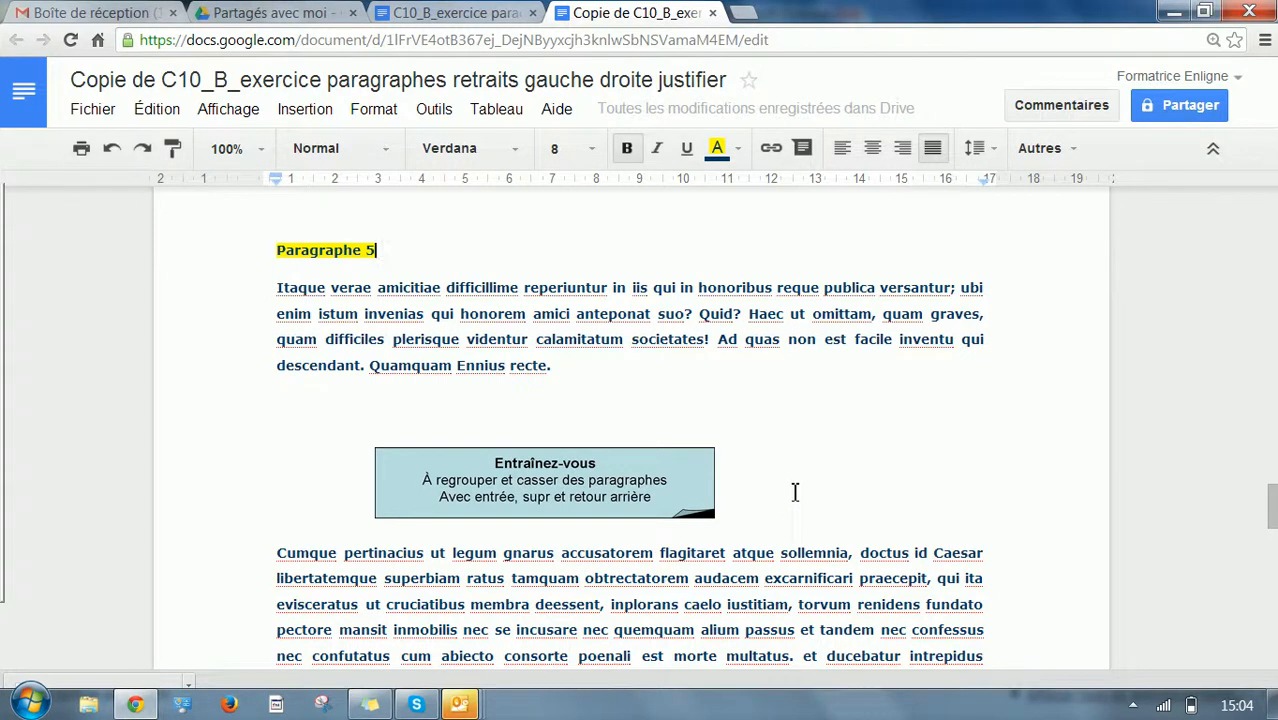
{"action": "scroll", "coordinate": [796, 491], "scroll_direction": "down", "scroll_amount": 1}
{"action": "scroll", "coordinate": [796, 491], "scroll_direction": "down", "scroll_amount": 2}
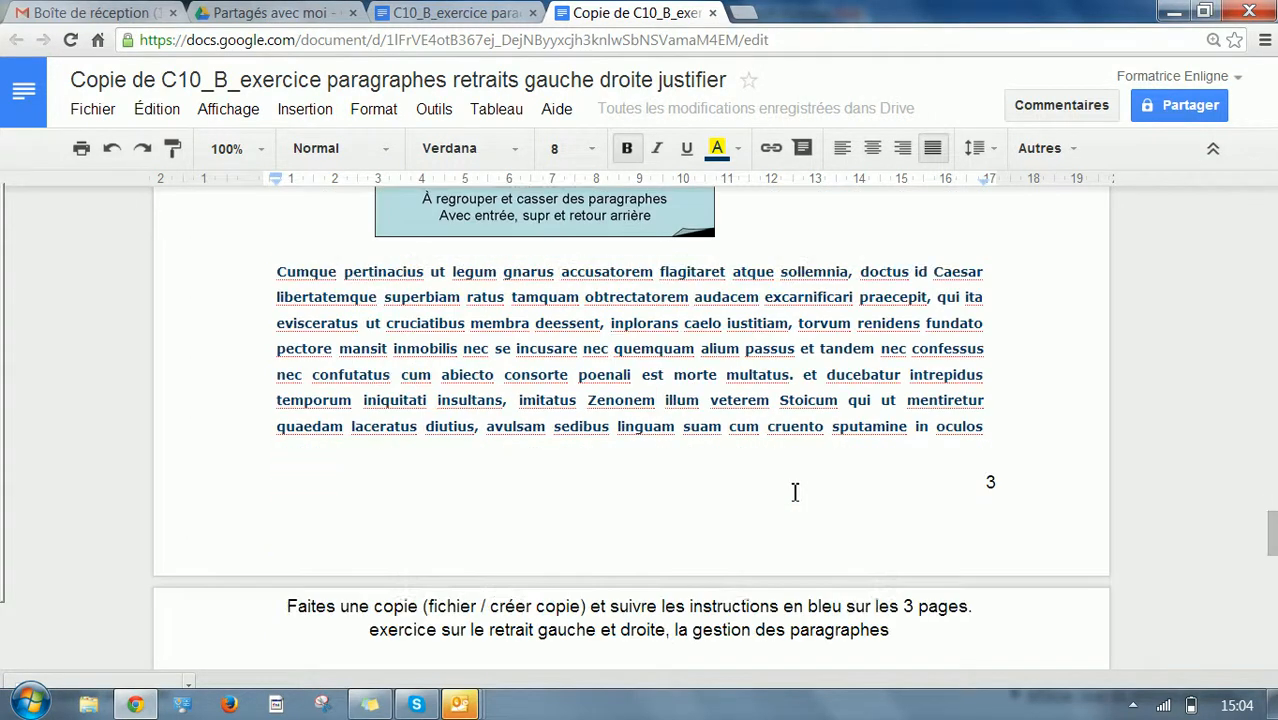
{"action": "scroll", "coordinate": [796, 491], "scroll_direction": "down", "scroll_amount": 4}
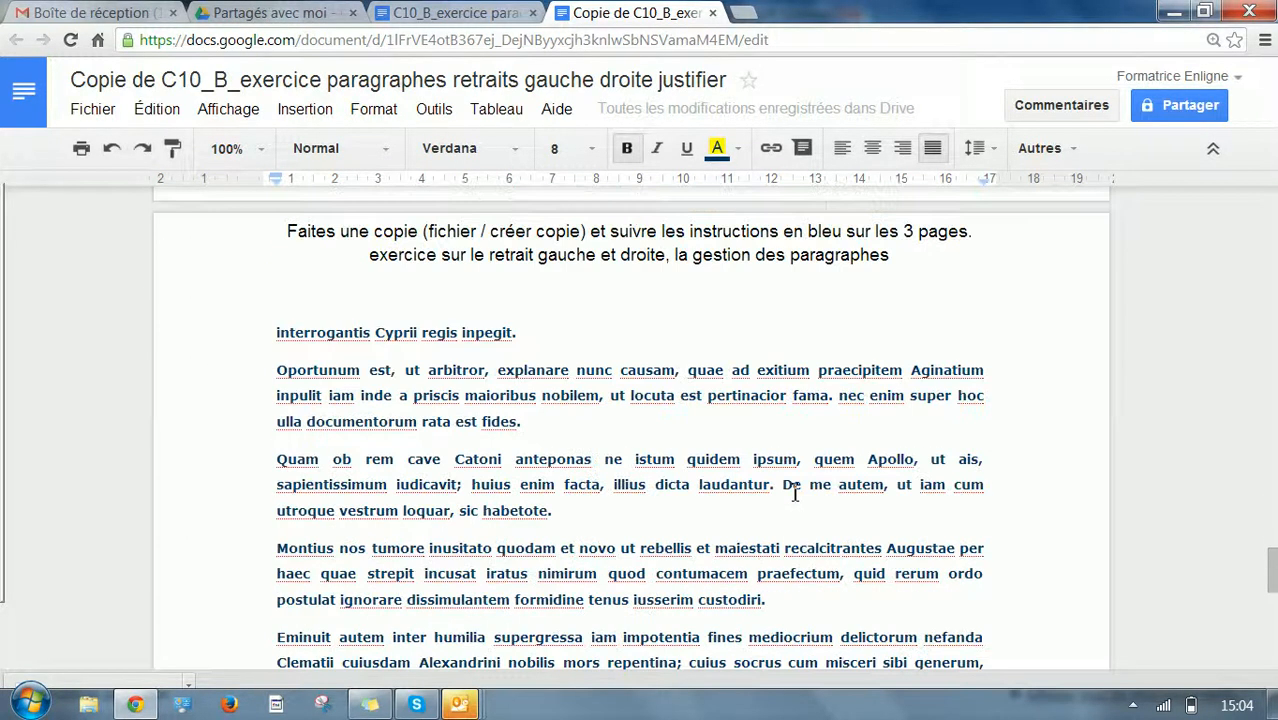
{"action": "left_click", "coordinate": [647, 335]}
{"action": "key", "text": "Return"}
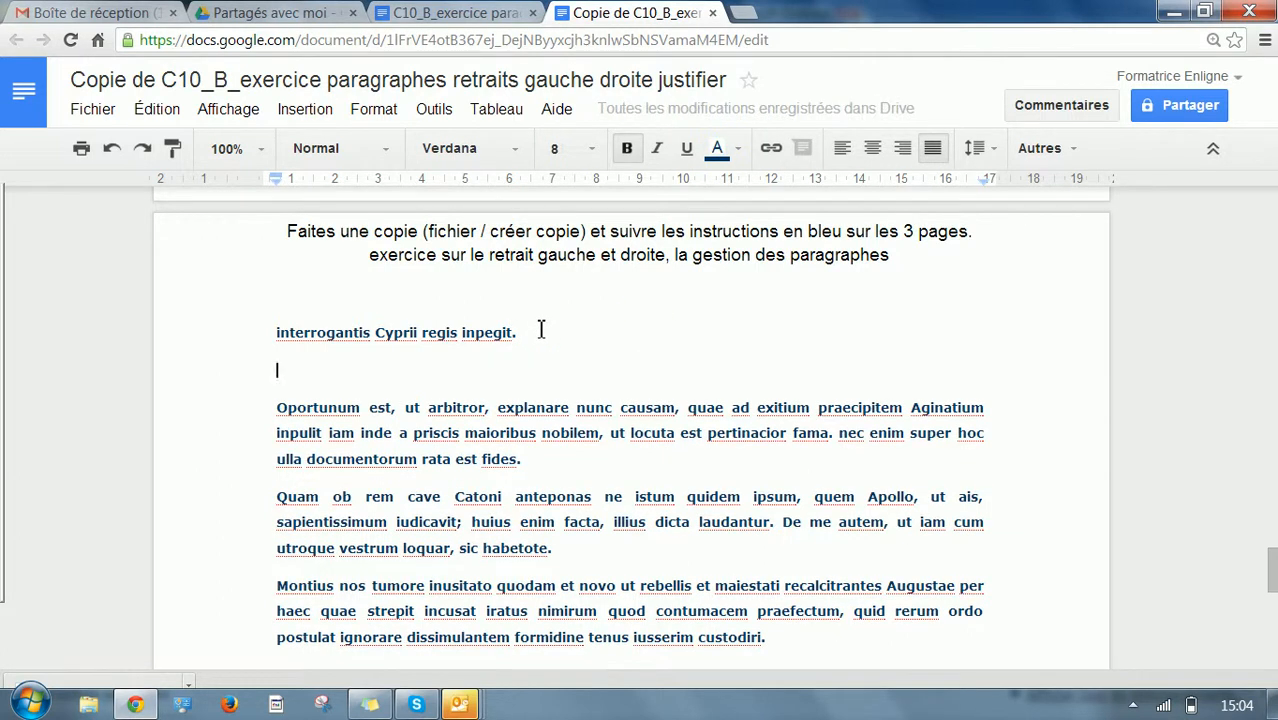
- Try joining the "Oportunum est" paragraph by deleting forward from the end of "regis inpegit.", and undo the deletions
{"action": "left_click", "coordinate": [541, 331]}
{"action": "key", "text": "Delete"}
{"action": "key", "text": "Delete"}
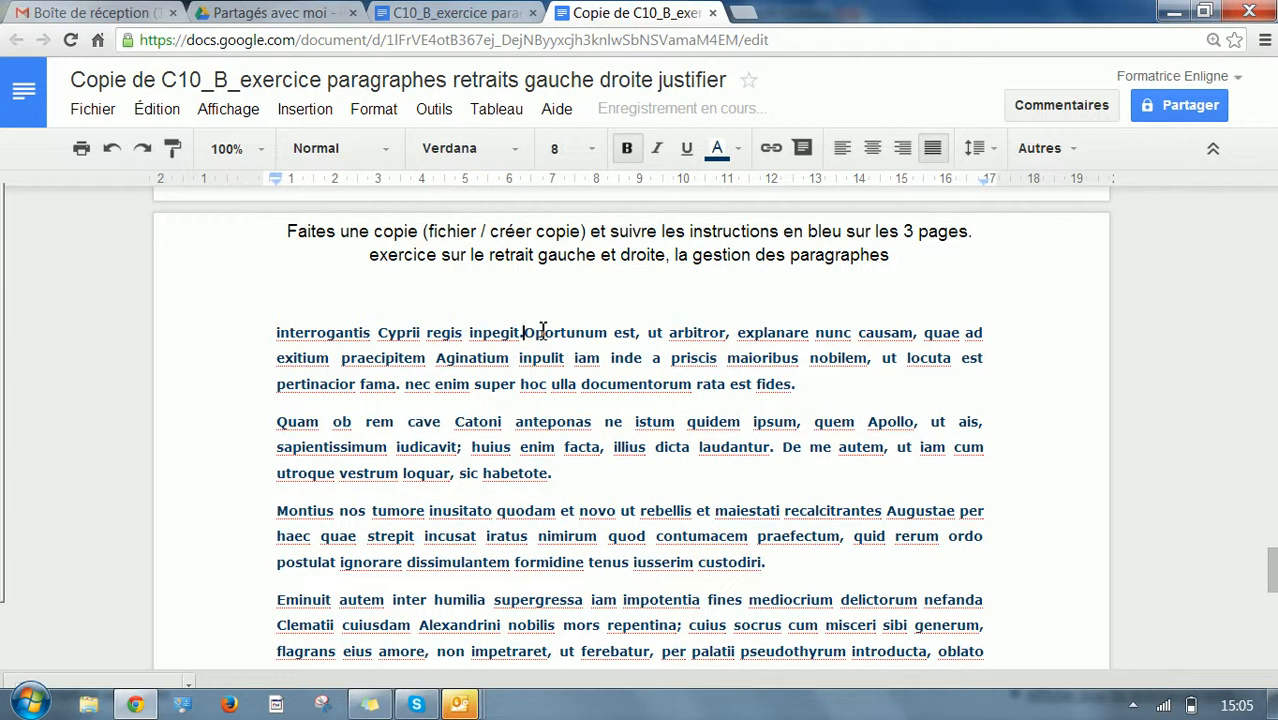
{"action": "left_click", "coordinate": [112, 154]}
{"action": "left_click", "coordinate": [113, 155]}
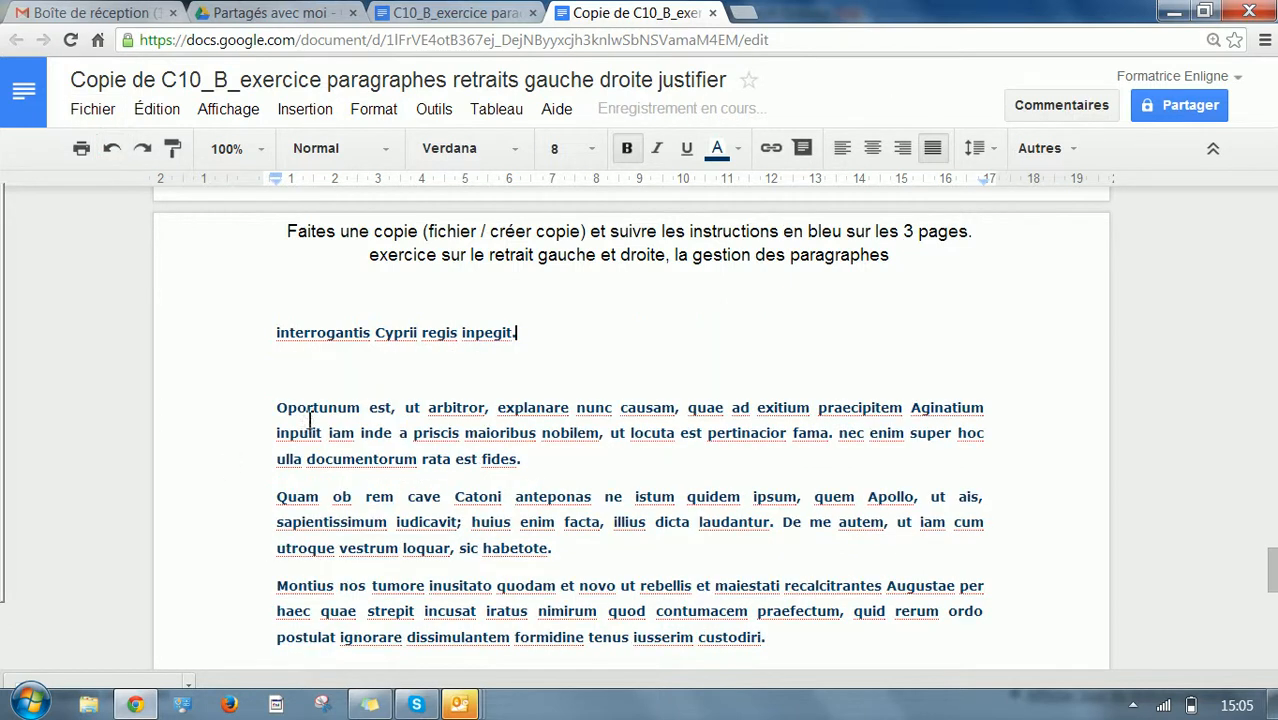
- Join the "Oportunum est" paragraph to the preceding text by deleting backward from its start, and split it off again with an empty line between
{"action": "left_click", "coordinate": [280, 416]}
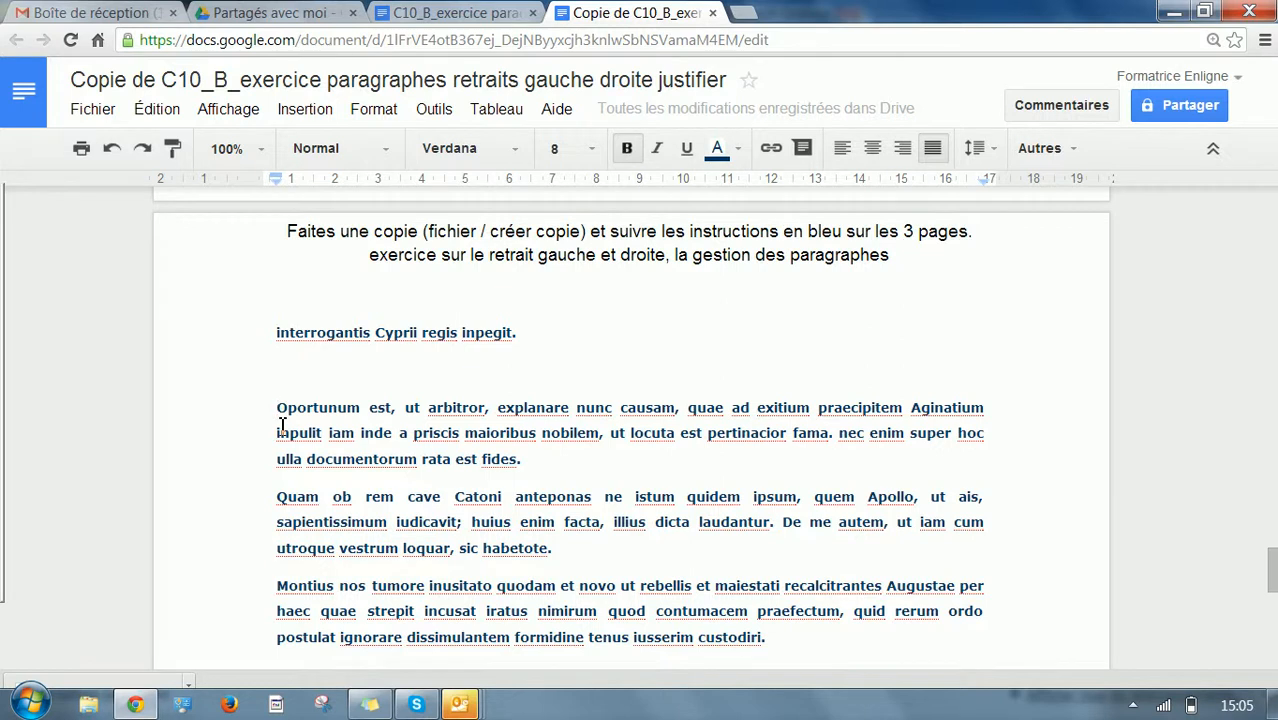
{"action": "key", "text": "BackSpace"}
{"action": "key", "text": "BackSpace"}
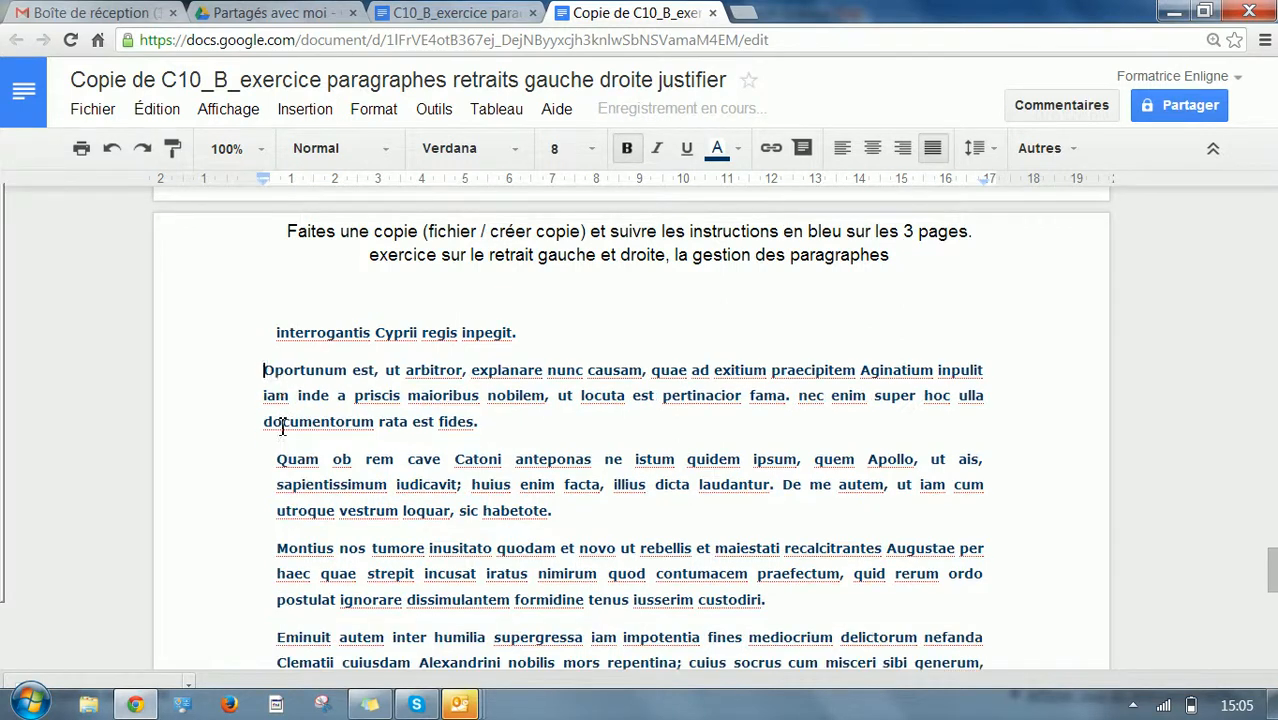
{"action": "key", "text": "BackSpace"}
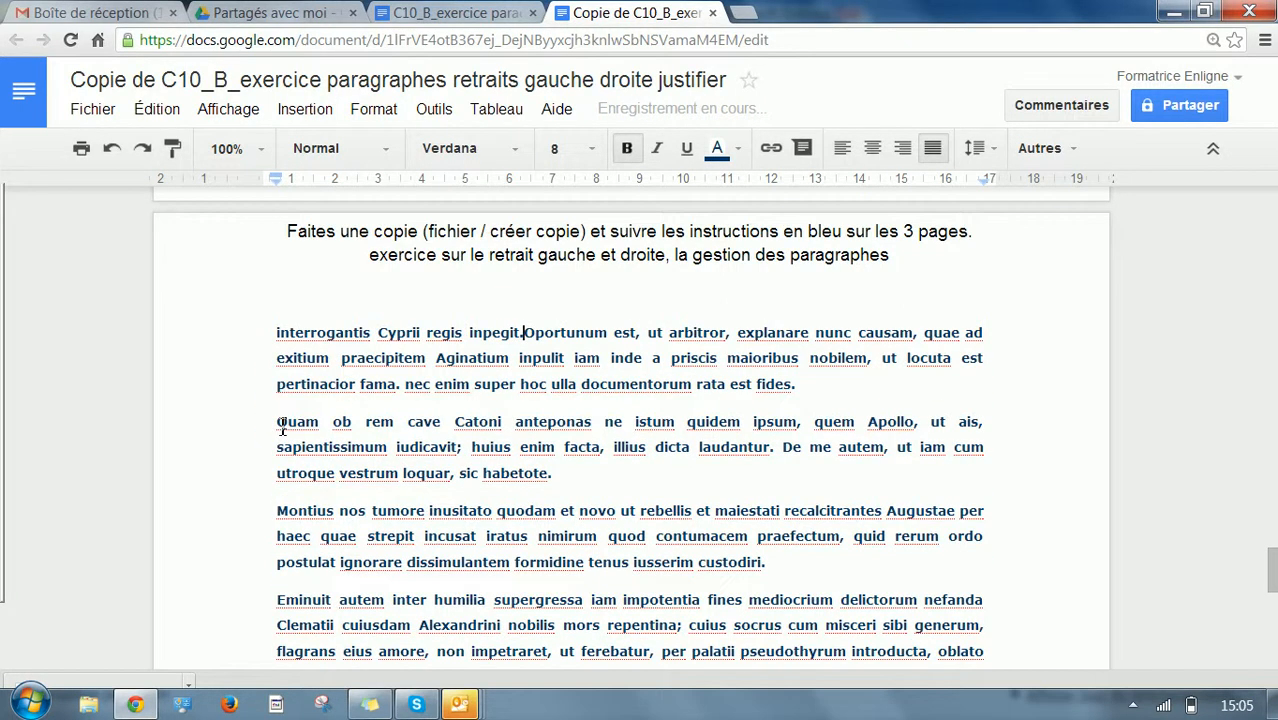
{"action": "key", "text": "Return"}
{"action": "key", "text": "Return"}
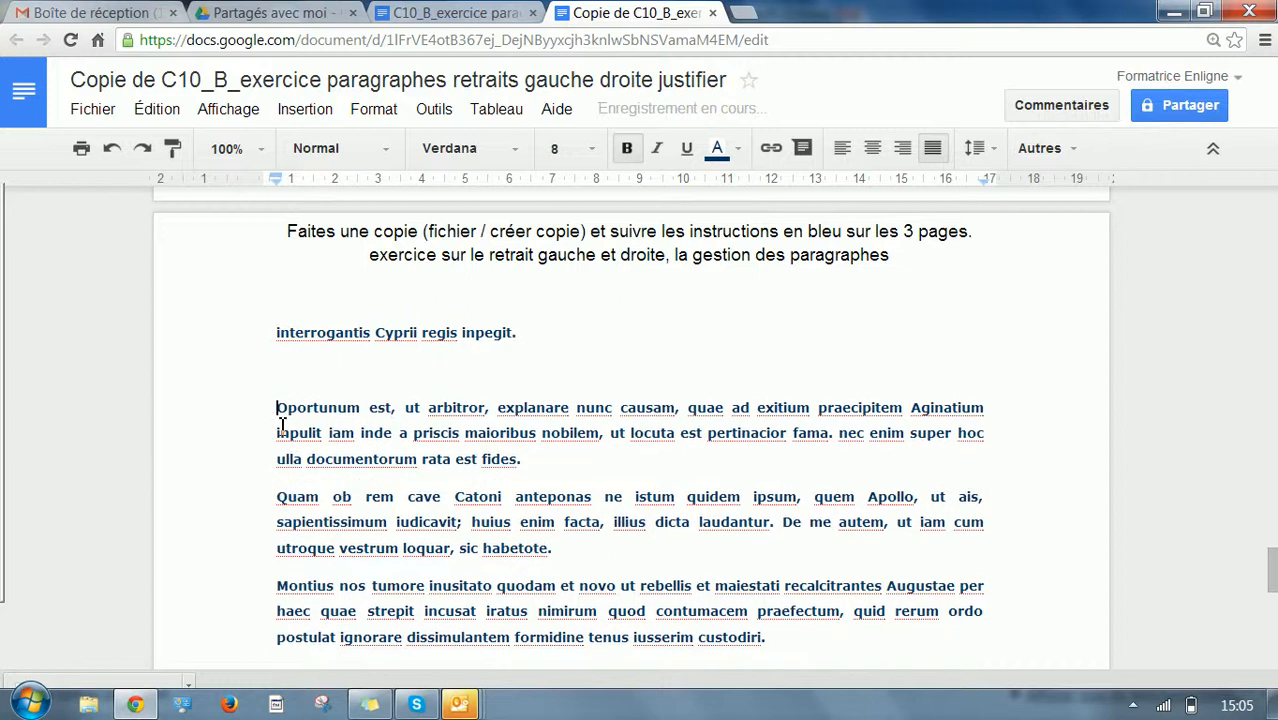
- Select the paragraph breaks between "regis inpegit." and "Oportunum est" and delete them to merge the two paragraphs
{"action": "left_click_drag", "start_coordinate": [526, 337], "coordinate": [576, 396]}
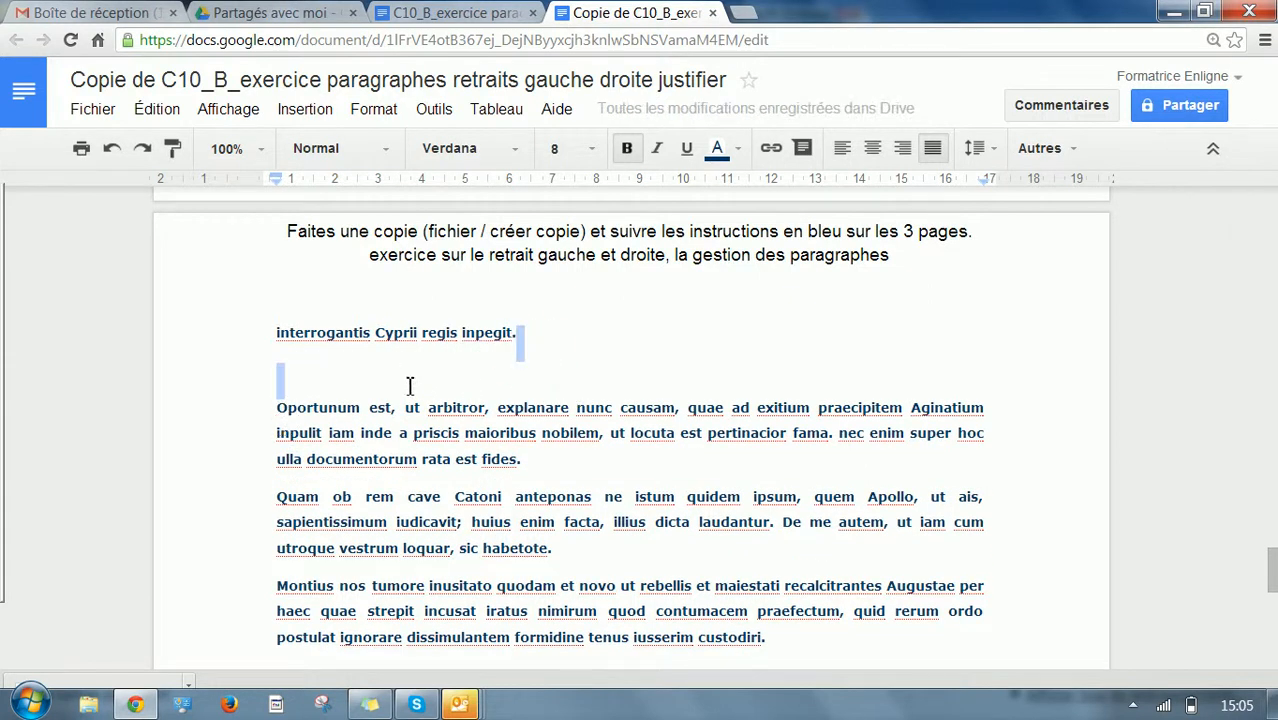
{"action": "key", "text": "Delete"}
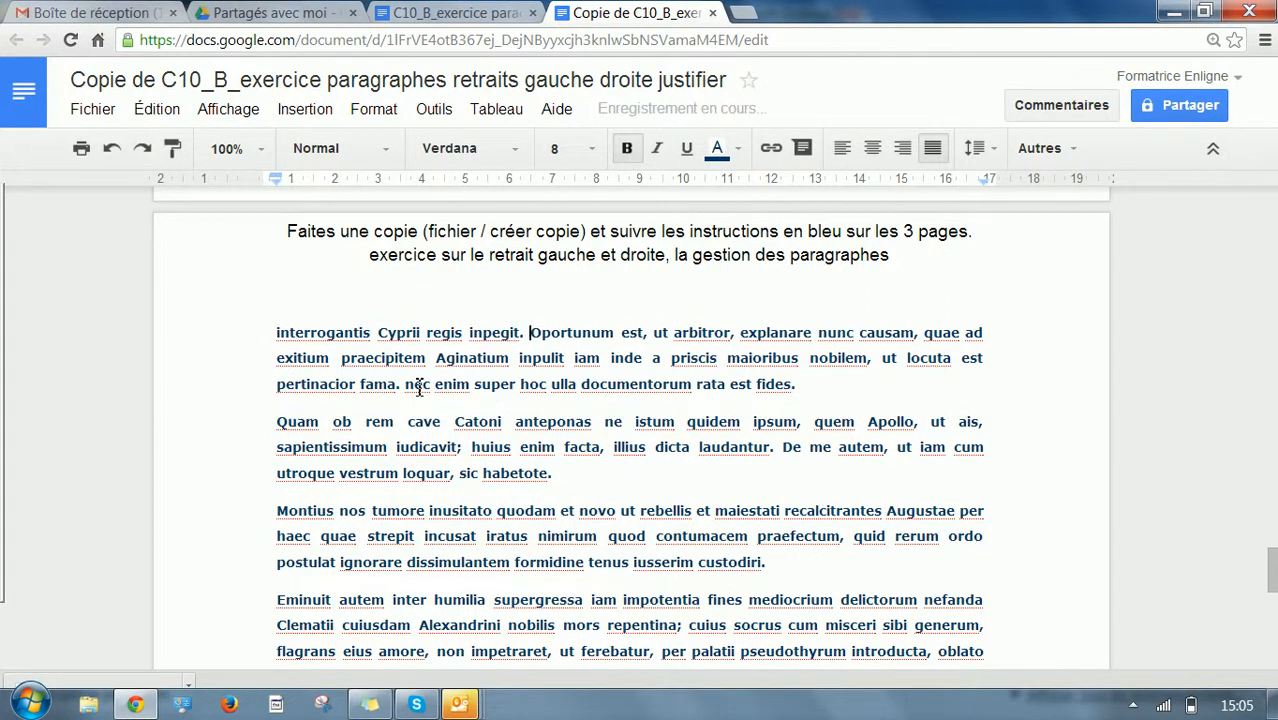
{"action": "scroll", "coordinate": [598, 625], "scroll_direction": "down", "scroll_amount": 10}
{"action": "scroll", "coordinate": [598, 625], "scroll_direction": "up", "scroll_amount": 4}
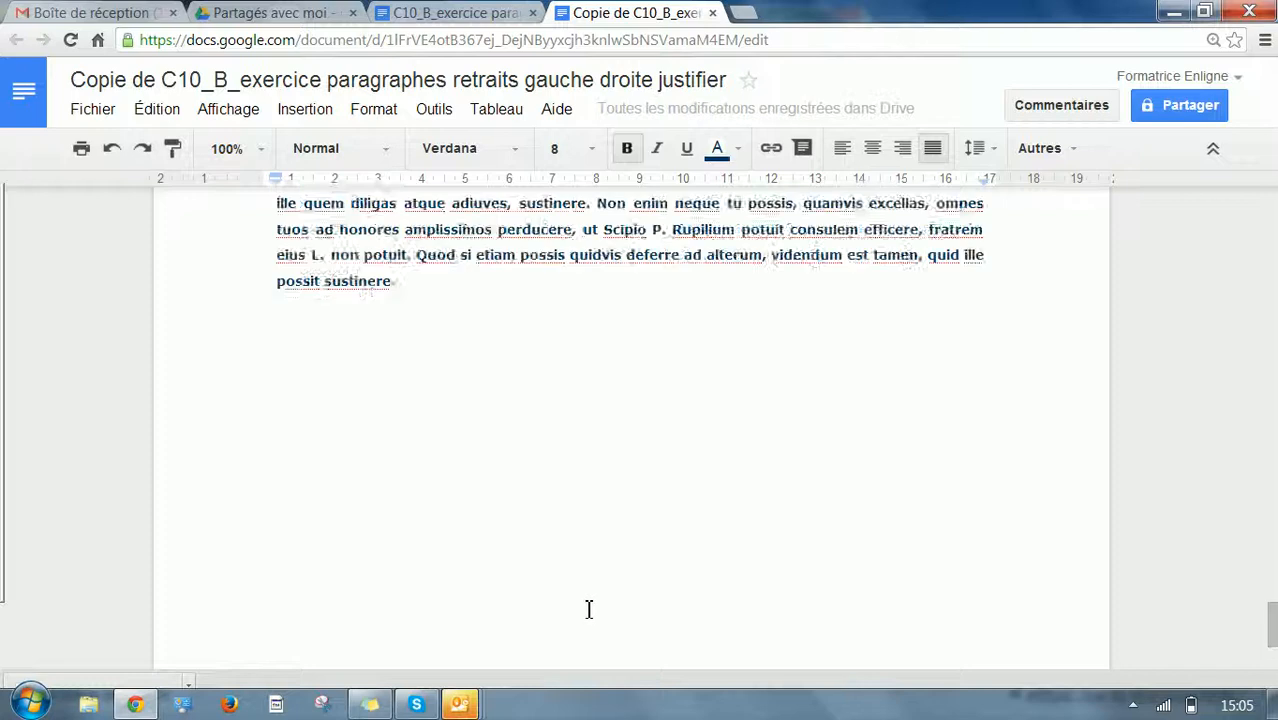